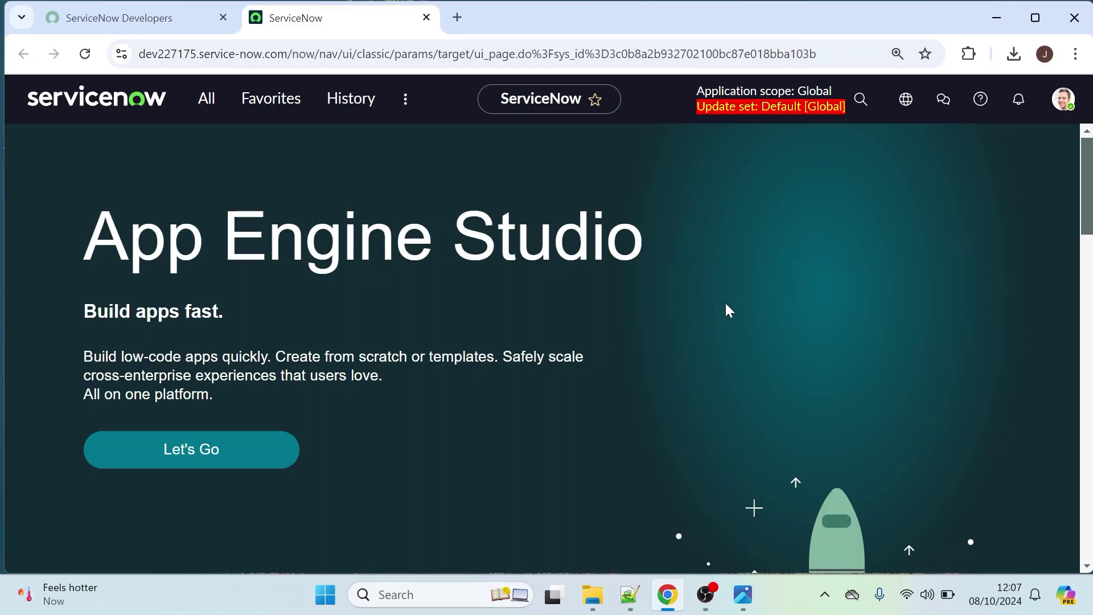
- Read the variable set definition in the image viewer, and return to the ServiceNow browser window
click(745, 597)
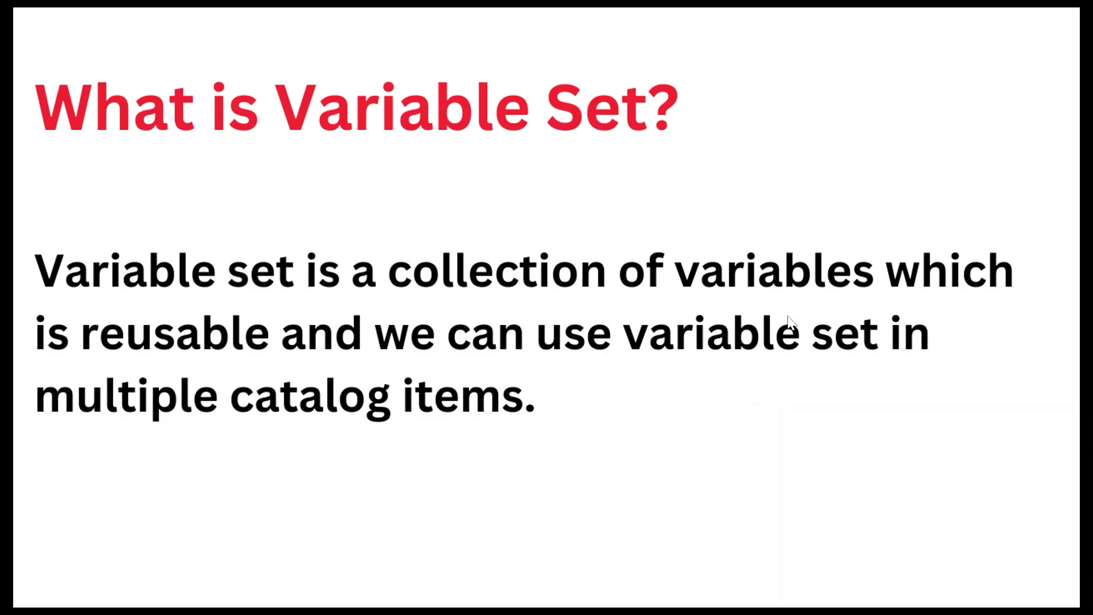
key(alt+Tab)
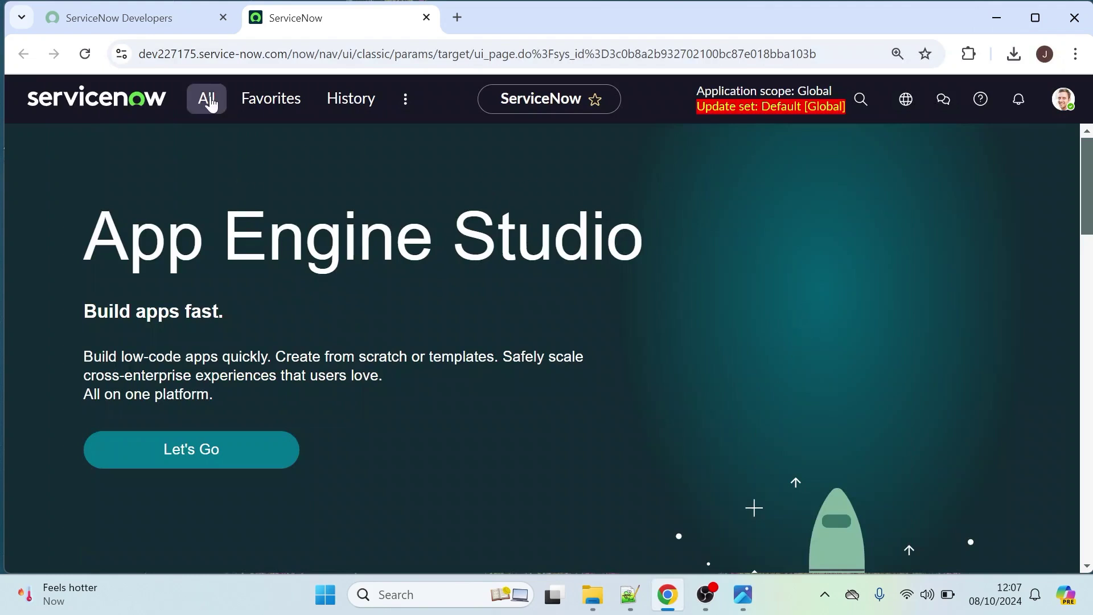
- Find Maintain Items in the application navigator by filtering for "maintain it", and open it in a new browser tab
click(209, 100)
key(BackSpace)
key(BackSpace)
key(BackSpace)
key(BackSpace)
key(BackSpace)
key(BackSpace)
key(BackSpace)
key(BackSpace)
key(BackSpace)
key(BackSpace)
key(BackSpace)
key(BackSpace)
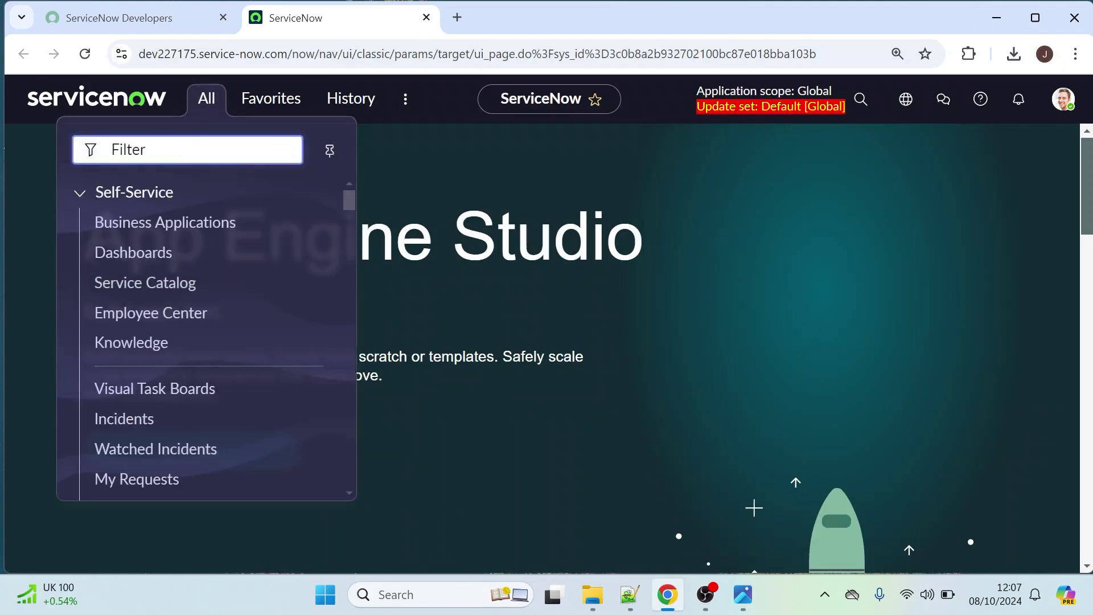
text(maintain it)
middle_click(151, 351)
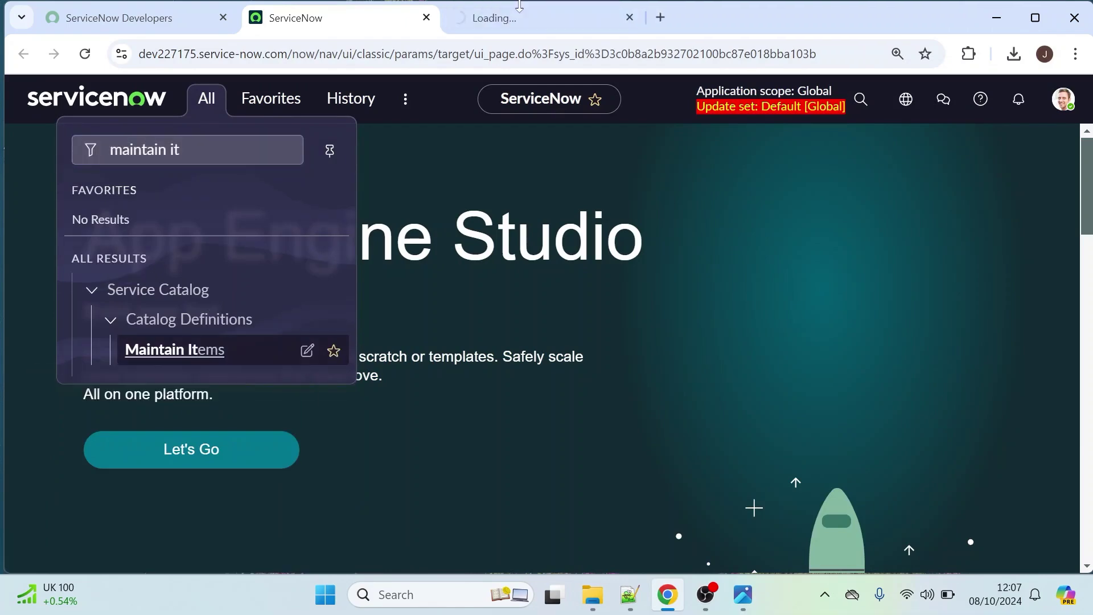
click(520, 6)
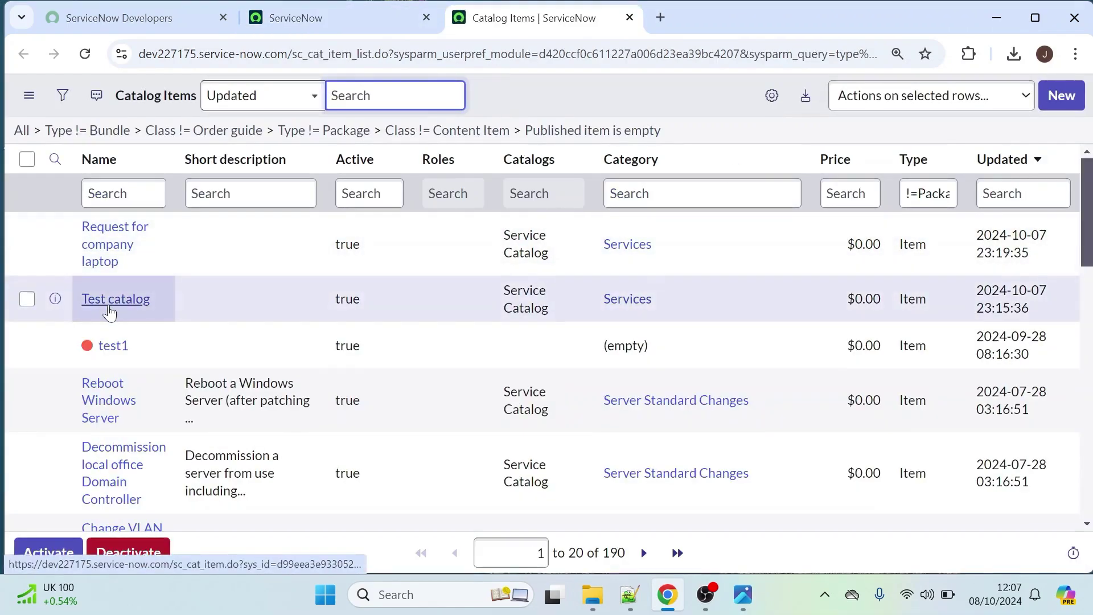
- Open the catalog items Request for company laptop and Test catalog in separate browser tabs, and switch to the laptop item
middle_click(115, 244)
middle_click(115, 244)
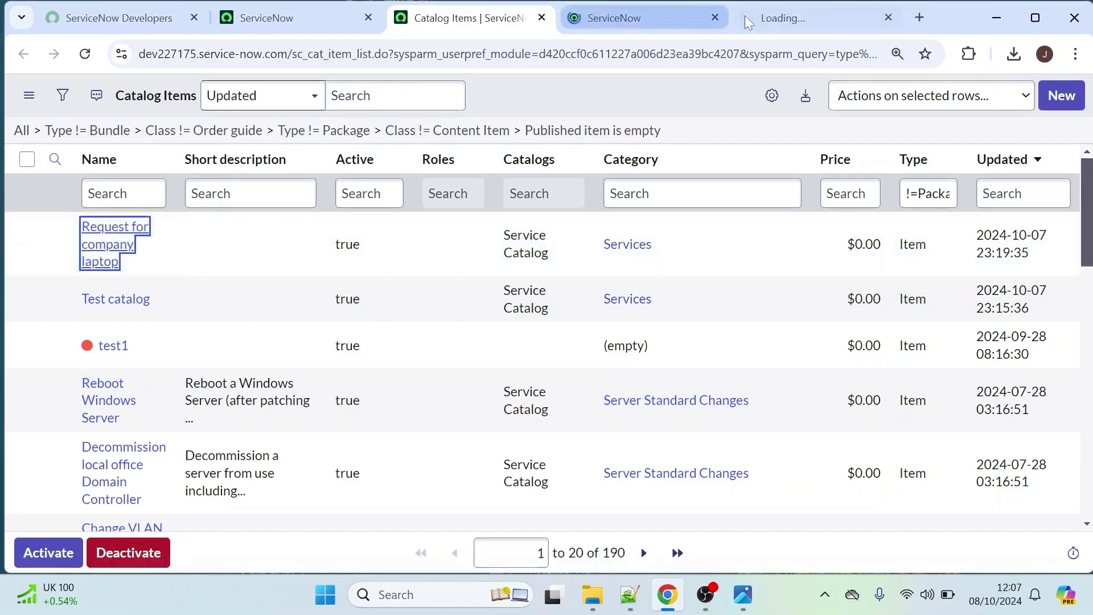
key(ctrl+Tab)
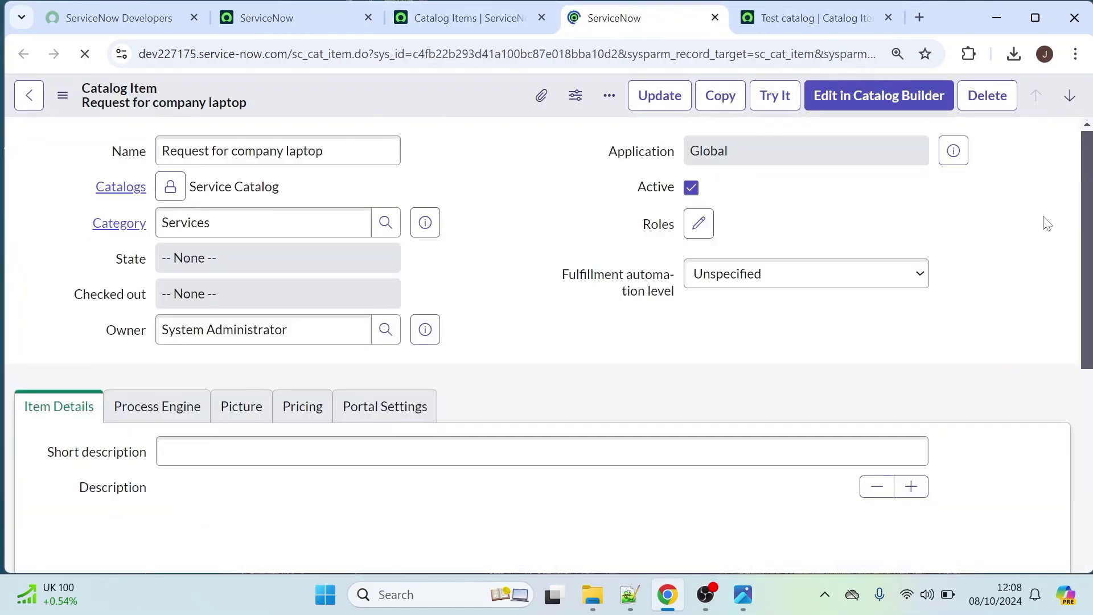
- Examine the variables defined on the Request for company laptop and Test catalog items
scroll(1042, 222, down, 10)
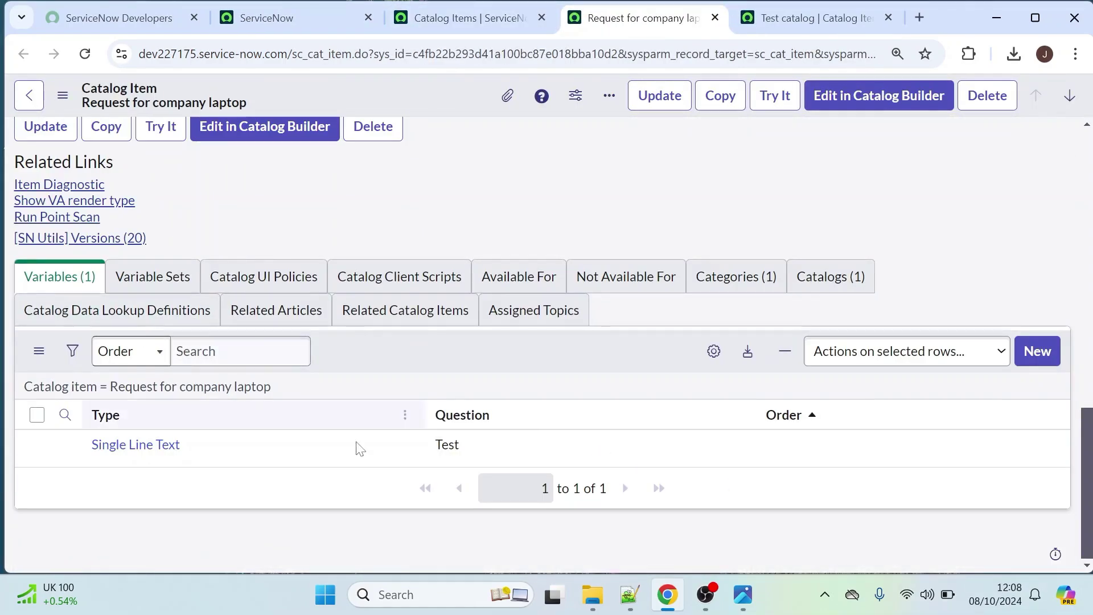
drag(248, 103, 90, 103)
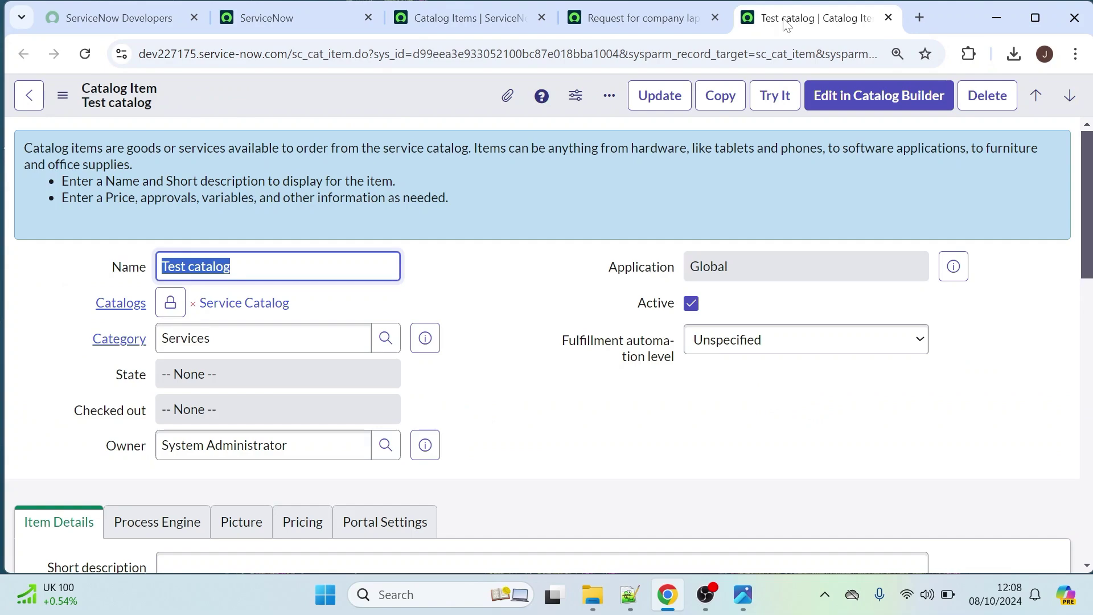
click(784, 18)
drag(1085, 228, 1085, 507)
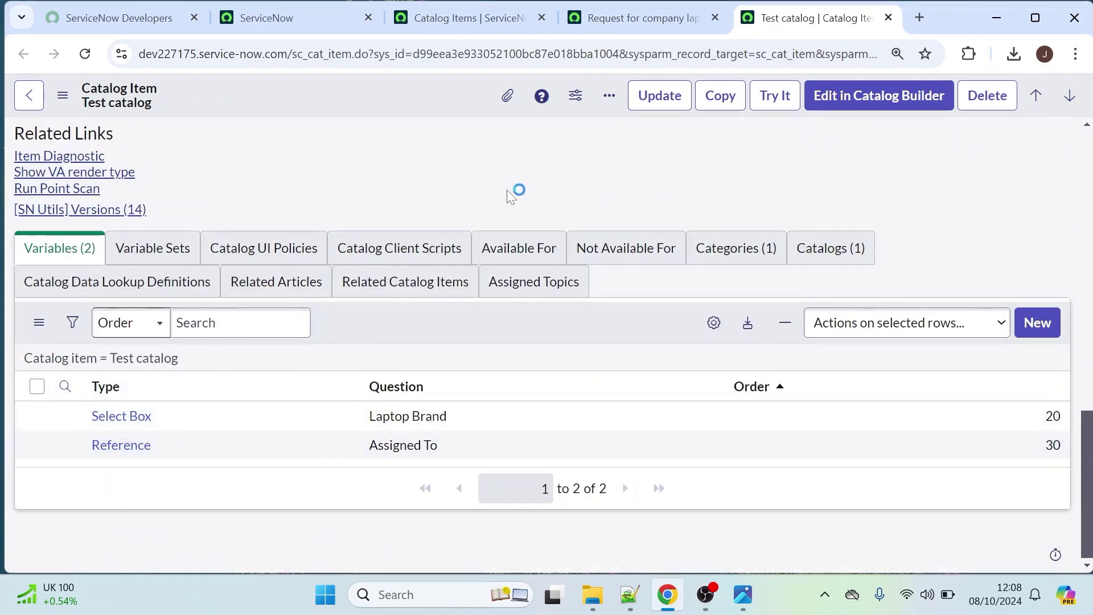
- Show the variable sets of Request for company laptop, duplicate its browser tab, and return to the original tab
click(638, 19)
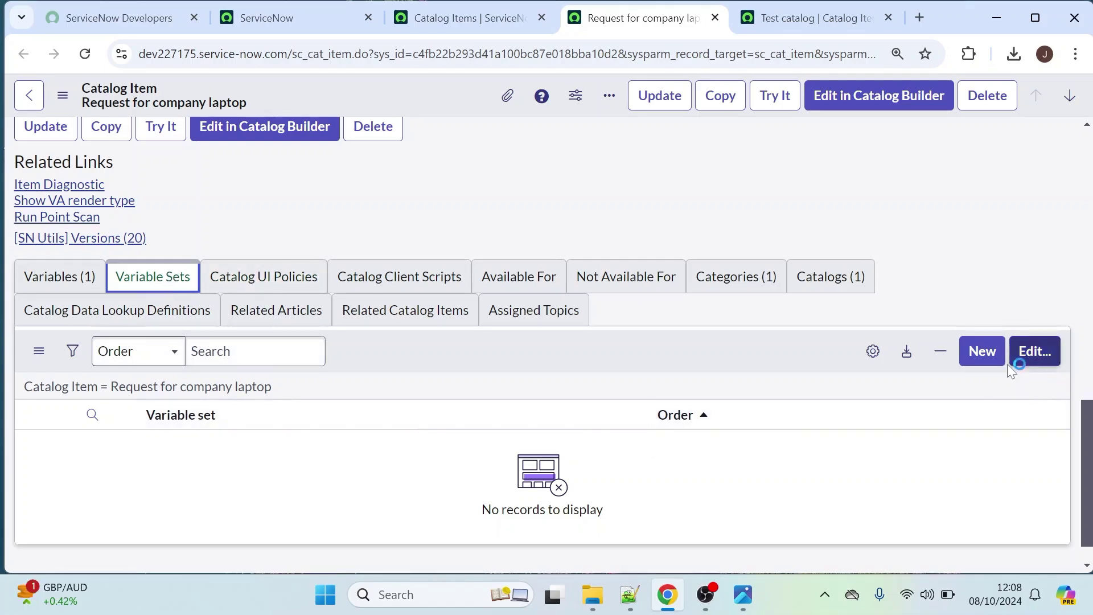
right_click(639, 21)
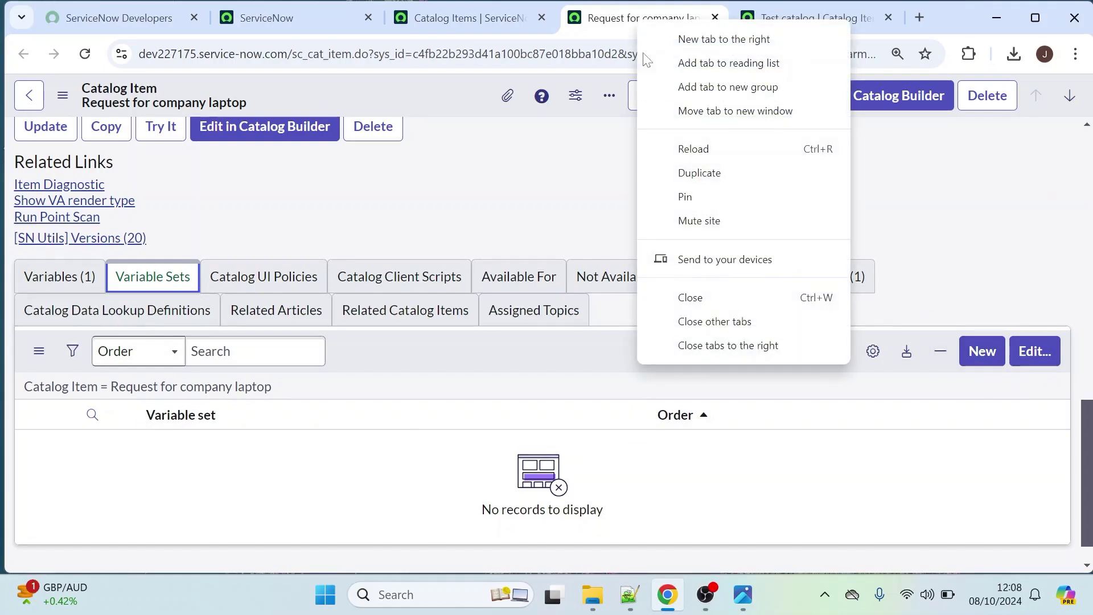
click(685, 180)
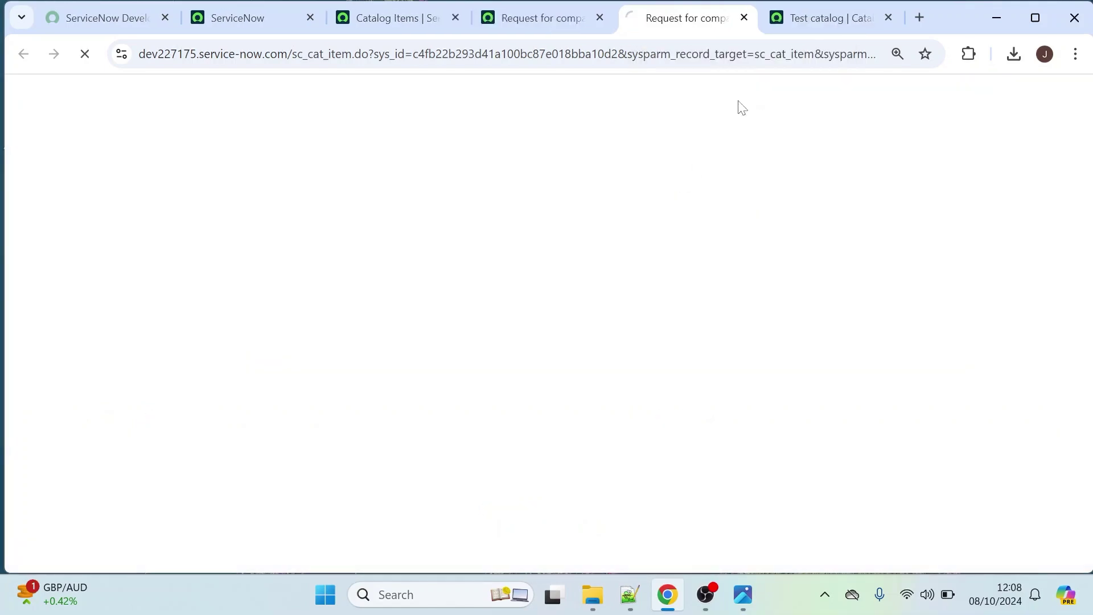
click(557, 20)
- Create a single-row variable set for the laptop item with title "Requester details" and internal name "requester_details", and save it
click(980, 351)
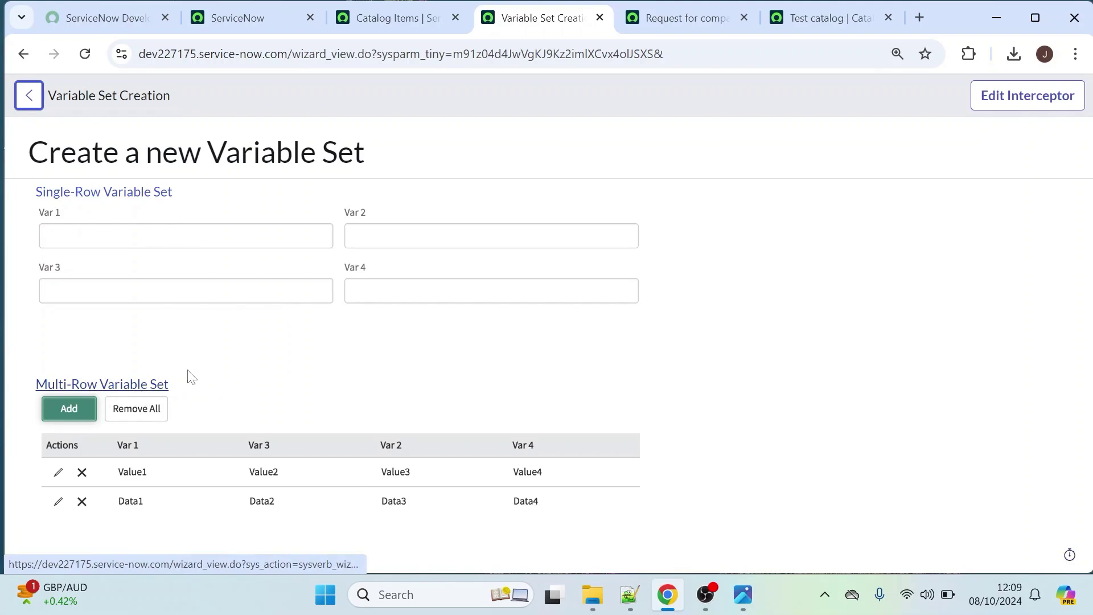
click(97, 194)
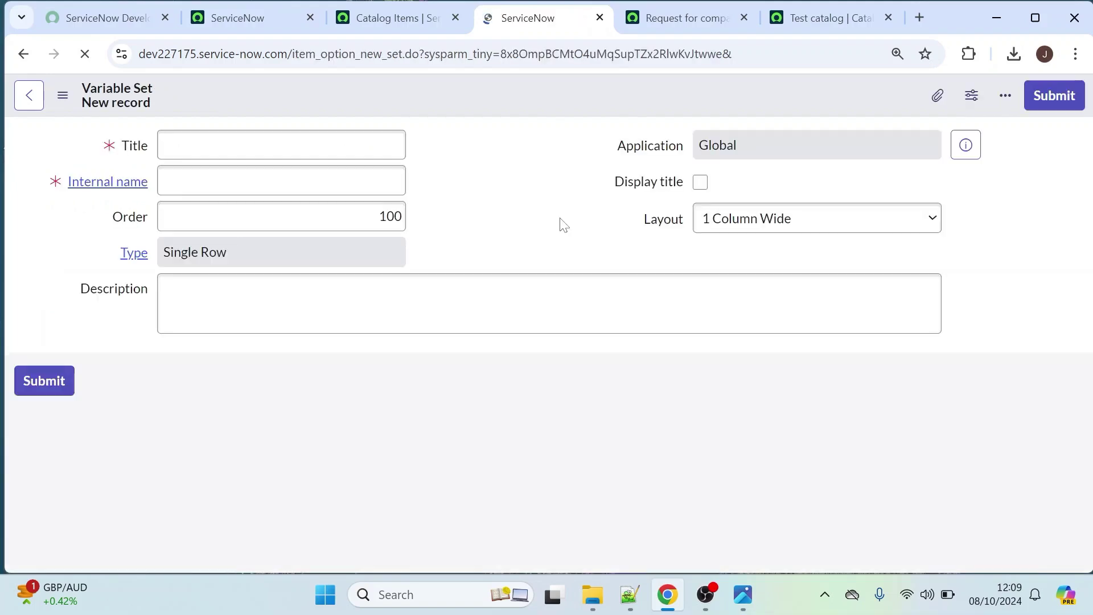
text(Requester details)
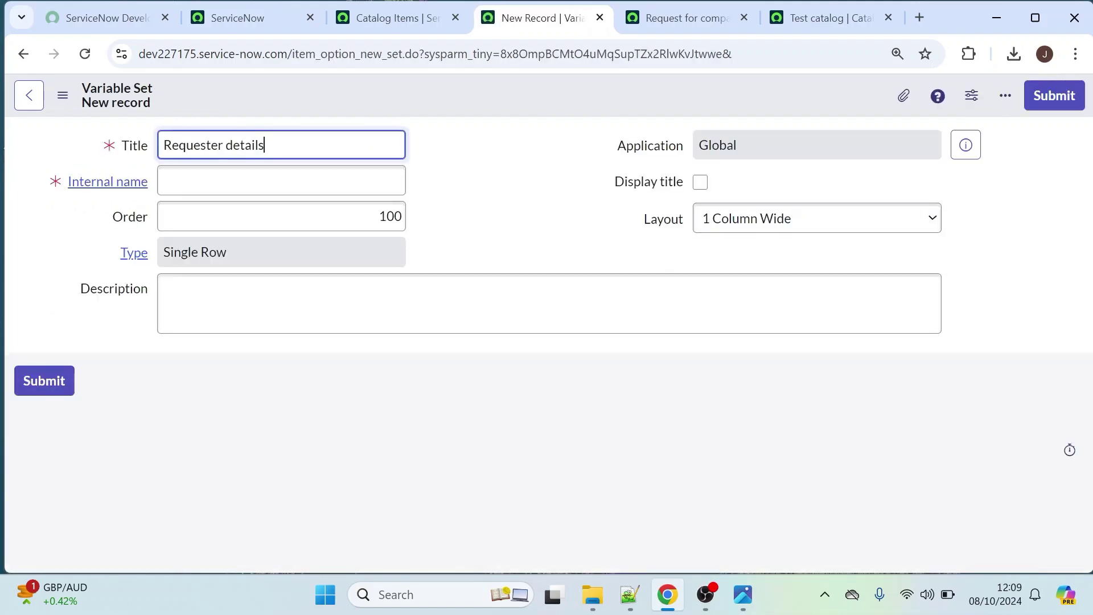
click(282, 180)
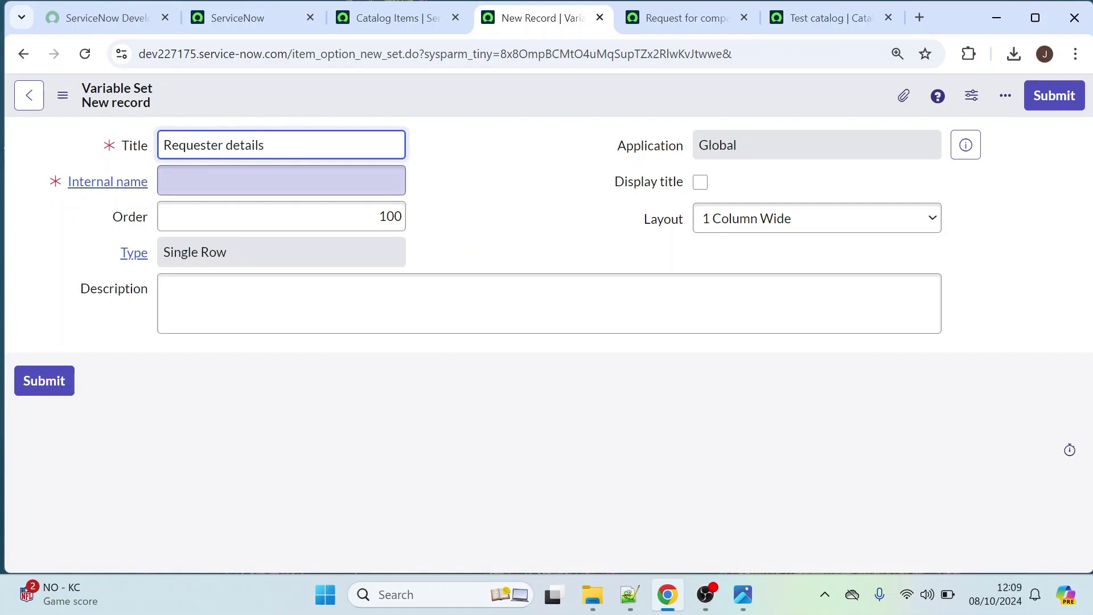
text(requester_details)
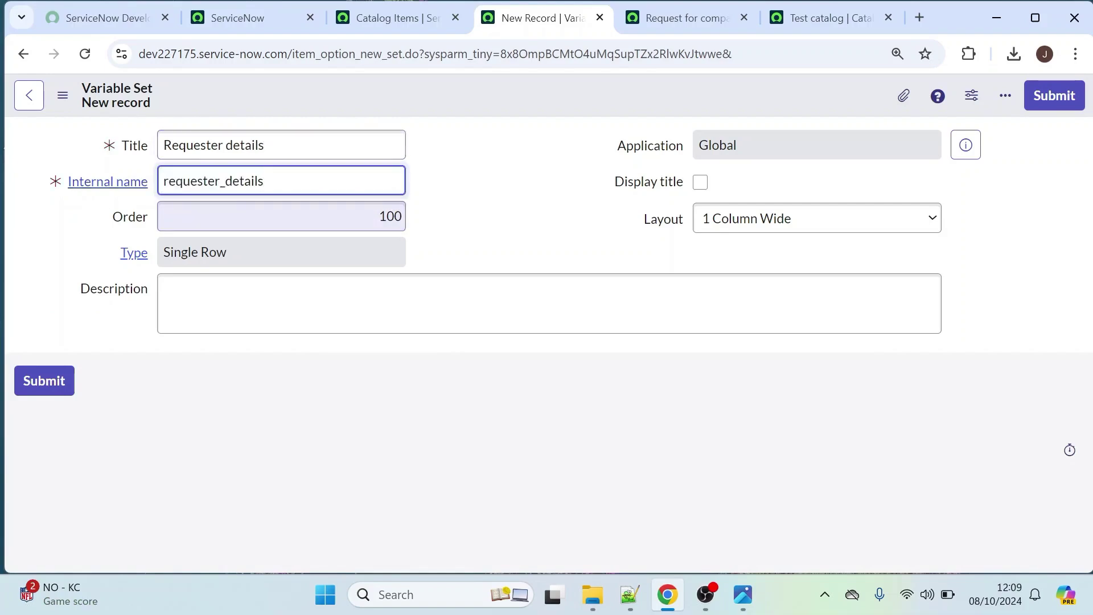
click(166, 288)
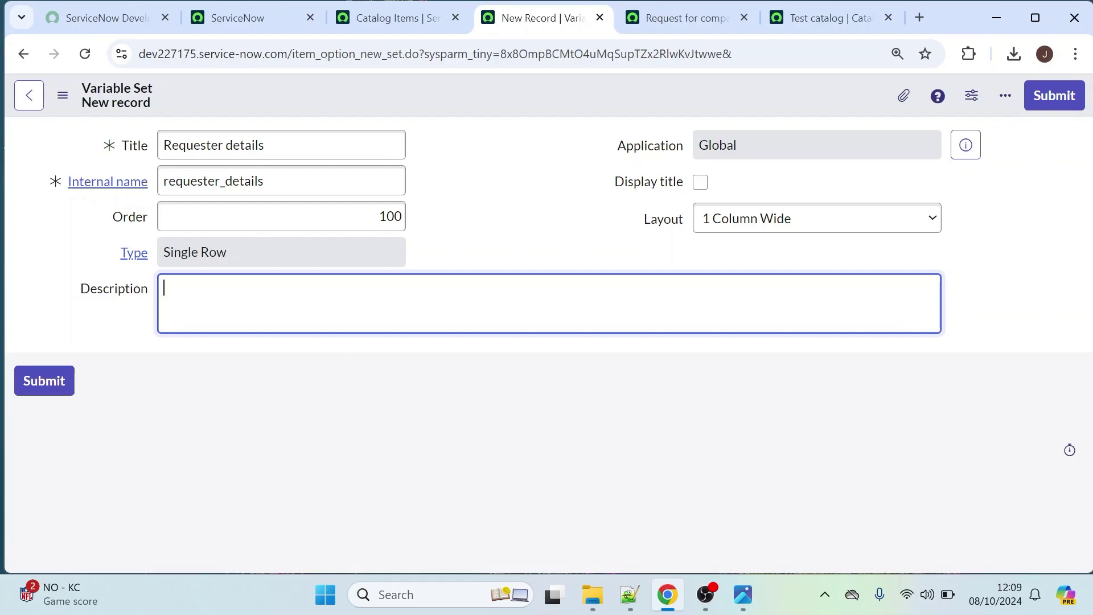
click(1055, 95)
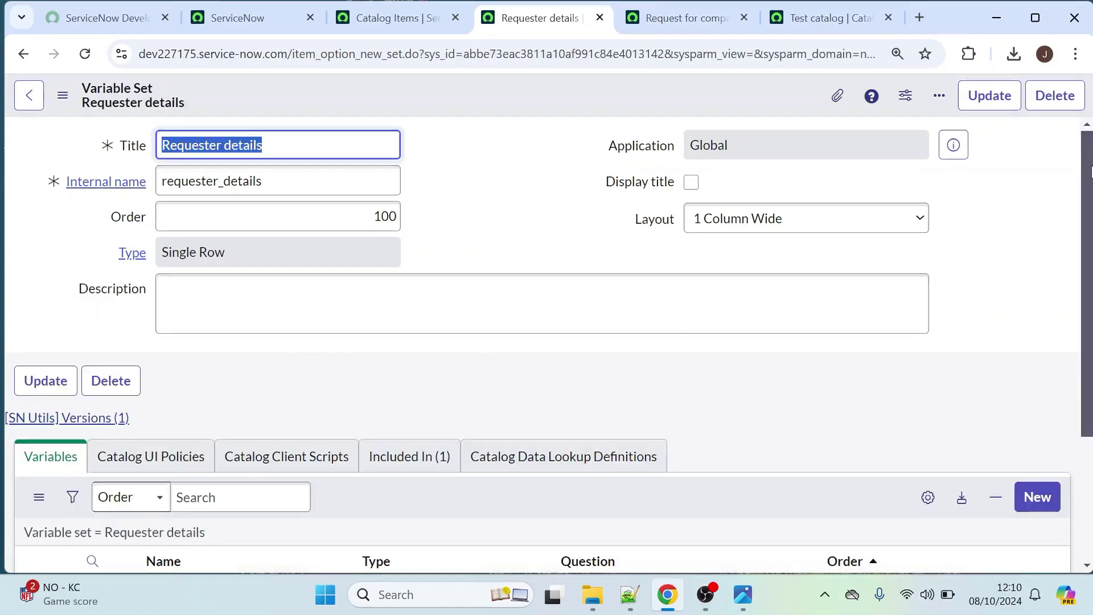
- Check which catalog items include the Requester details variable set, and return to its variables list
scroll(1052, 288, down, 3)
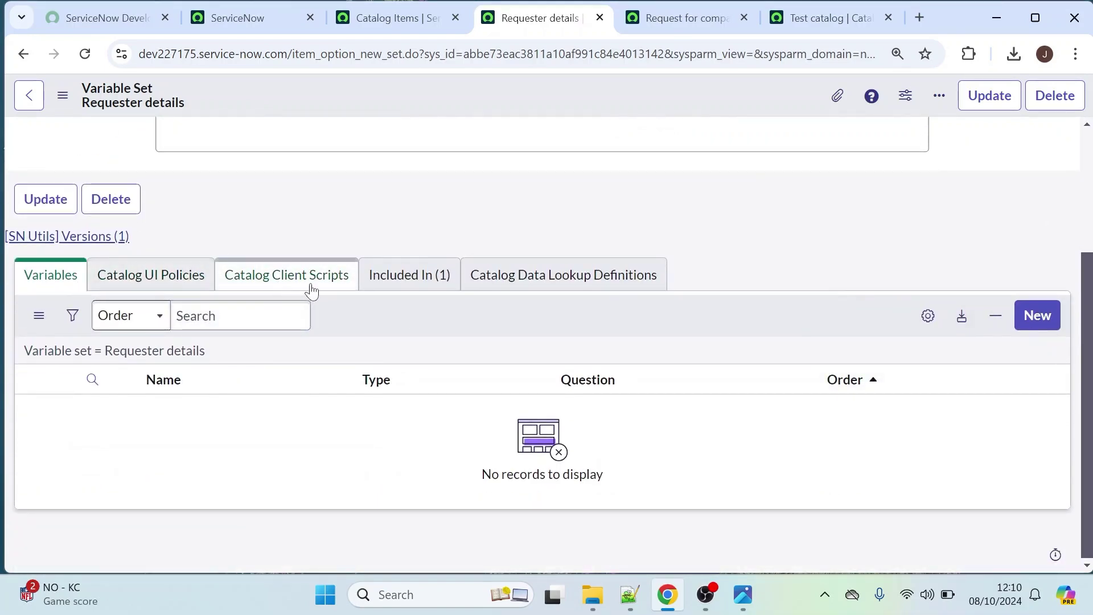
click(404, 277)
click(68, 318)
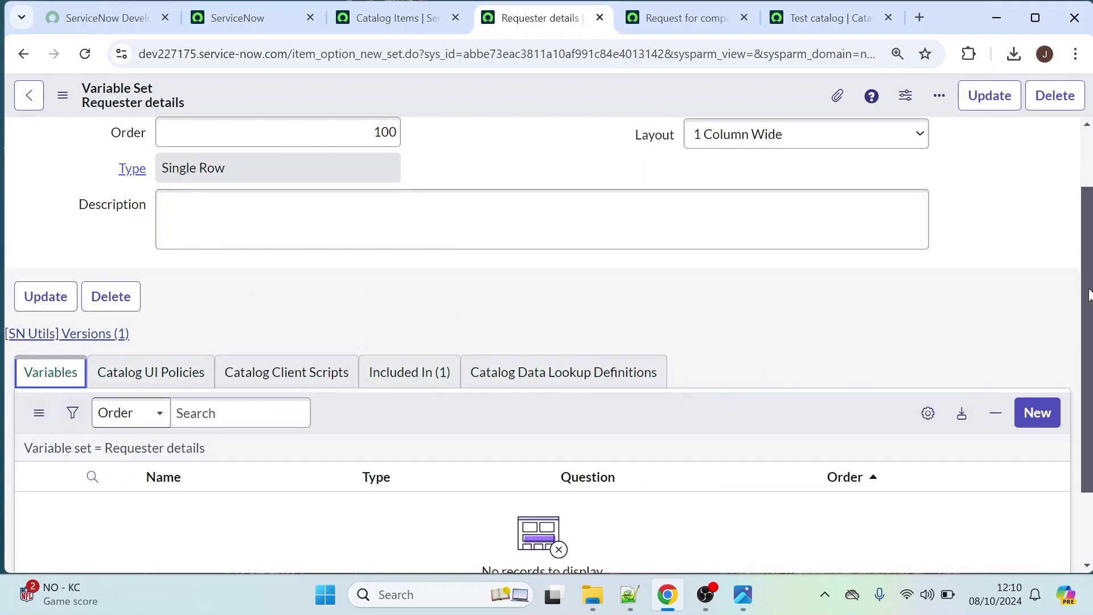
- Start a new variable in the Requester details set with type Requested For and order 10
scroll(1089, 295, down, 2)
click(1039, 318)
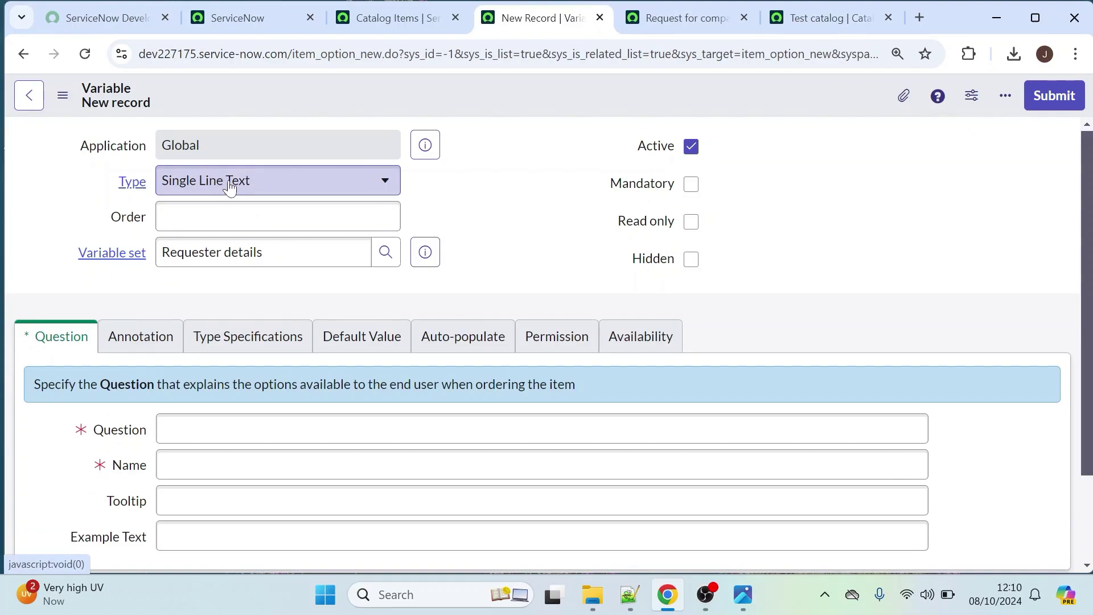
click(230, 184)
text(r)
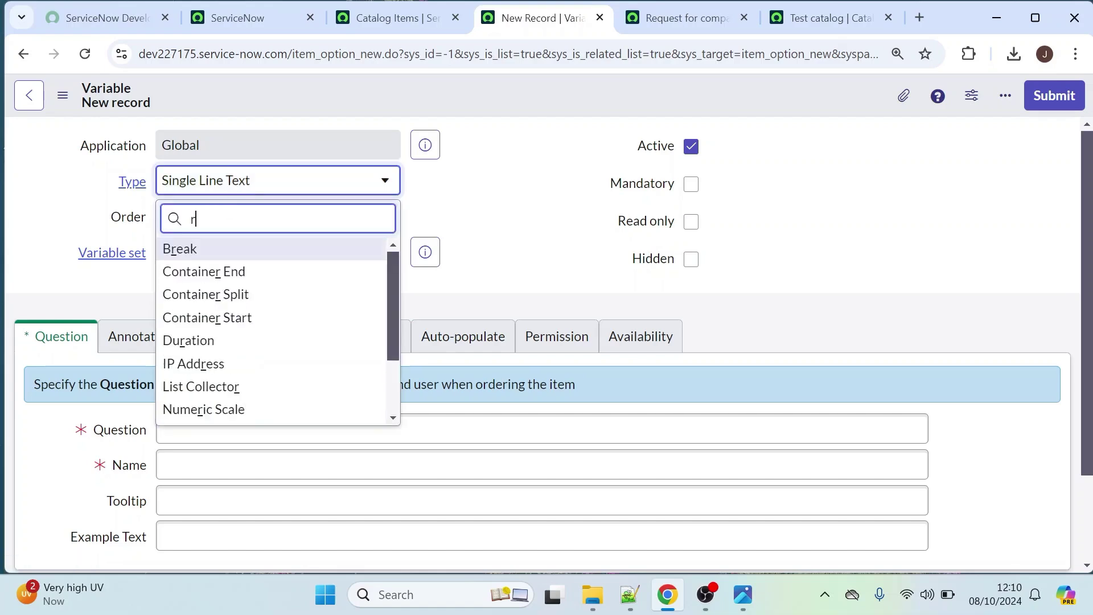
text(e)
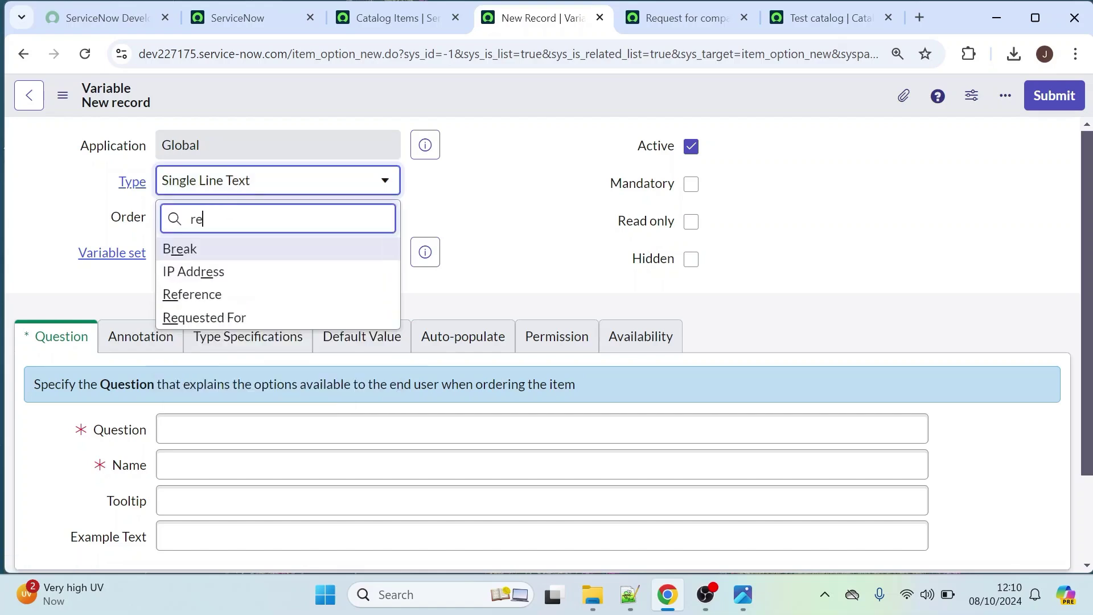
click(204, 319)
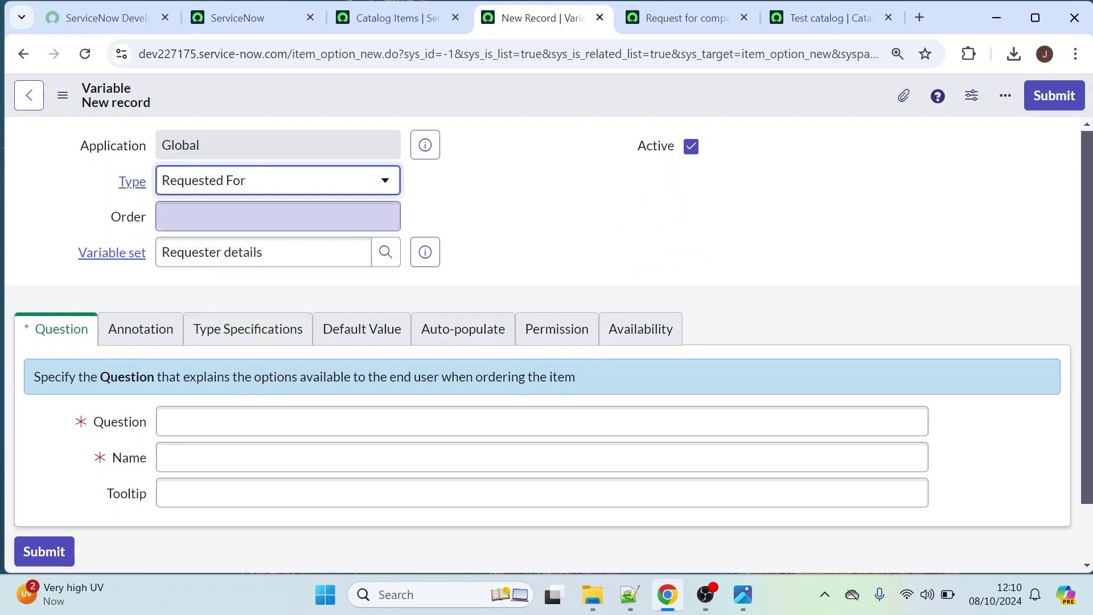
click(391, 216)
text(10)
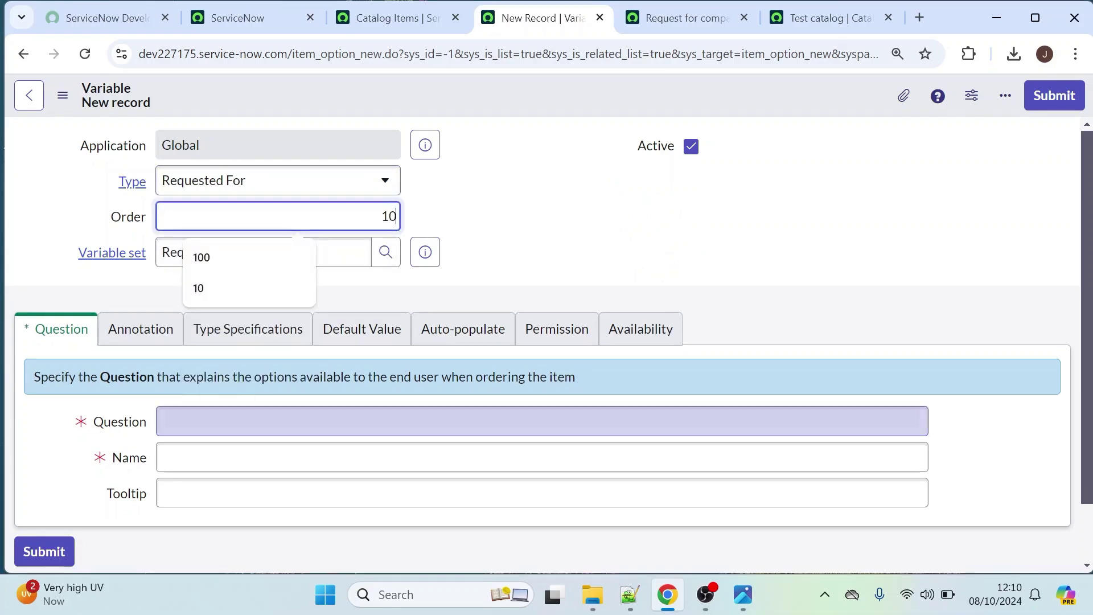
- Set the variable's question to "Requested For" and save the record, keeping it open
click(285, 422)
text(Requested For)
key(Tab)
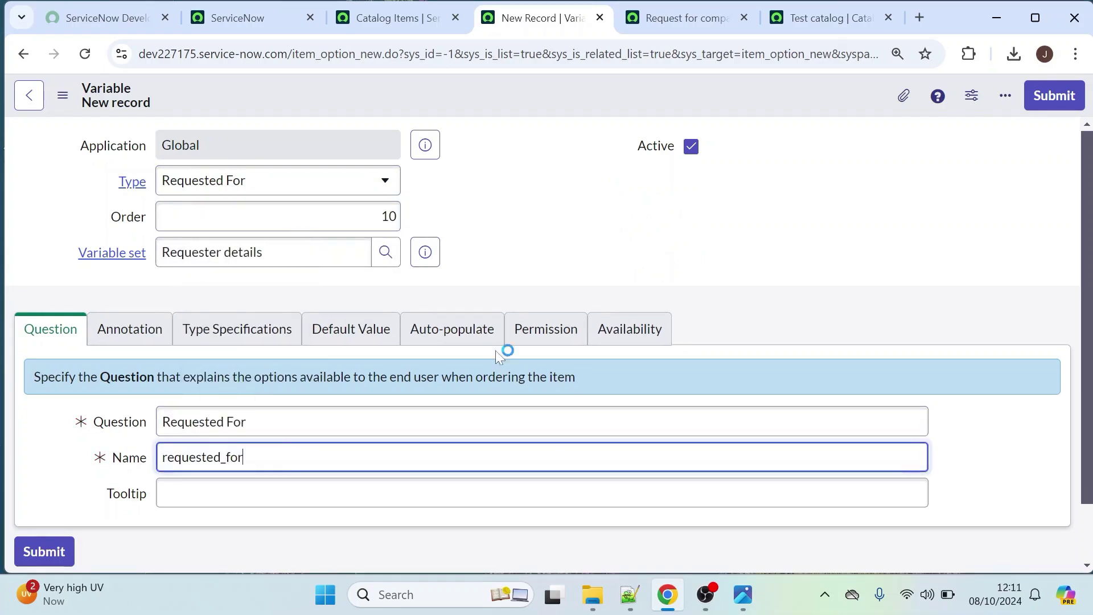
right_click(525, 92)
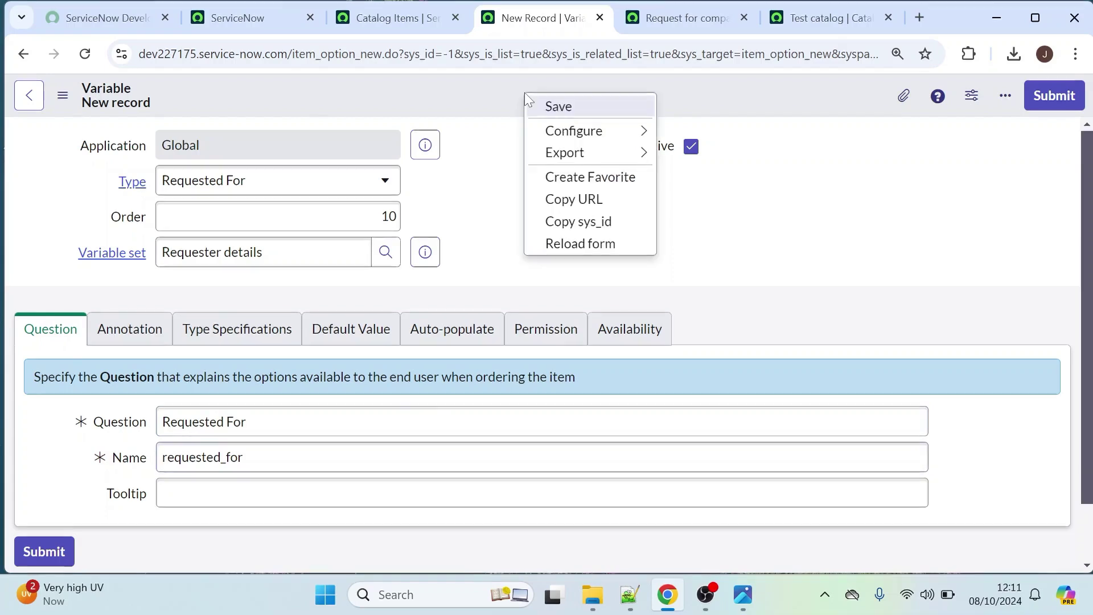
click(559, 104)
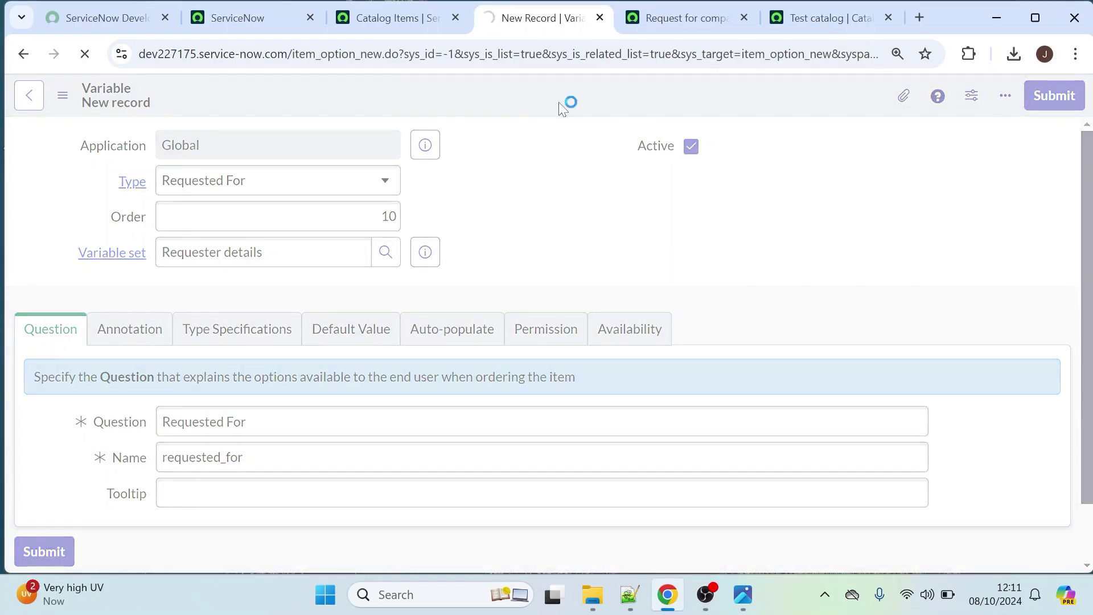
- Change the open variable form's type to Single Line Text and its order to 20
click(385, 180)
text(sin)
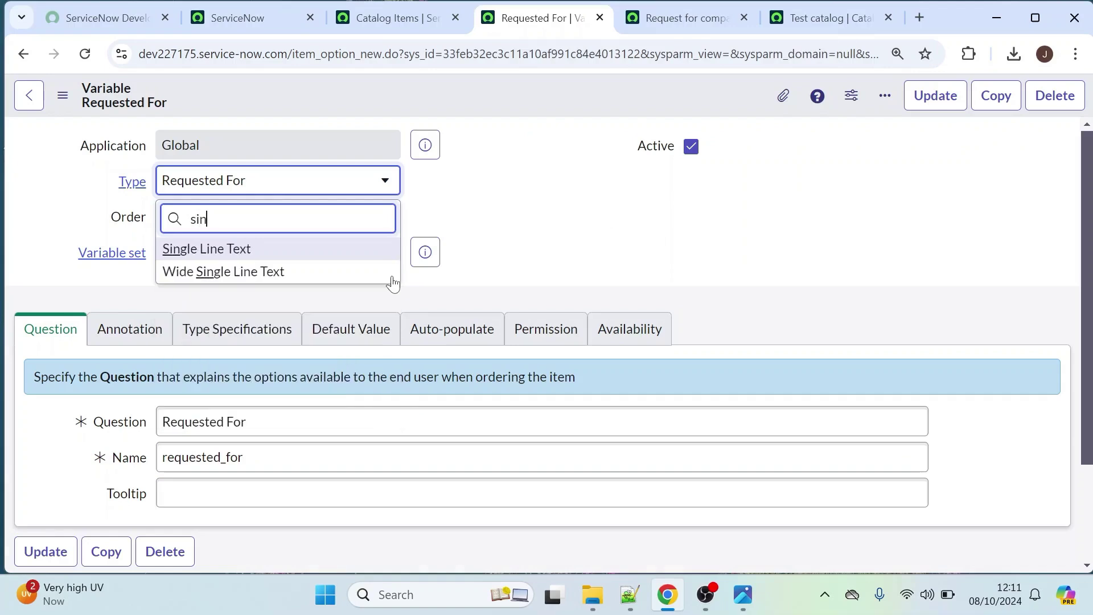
click(170, 249)
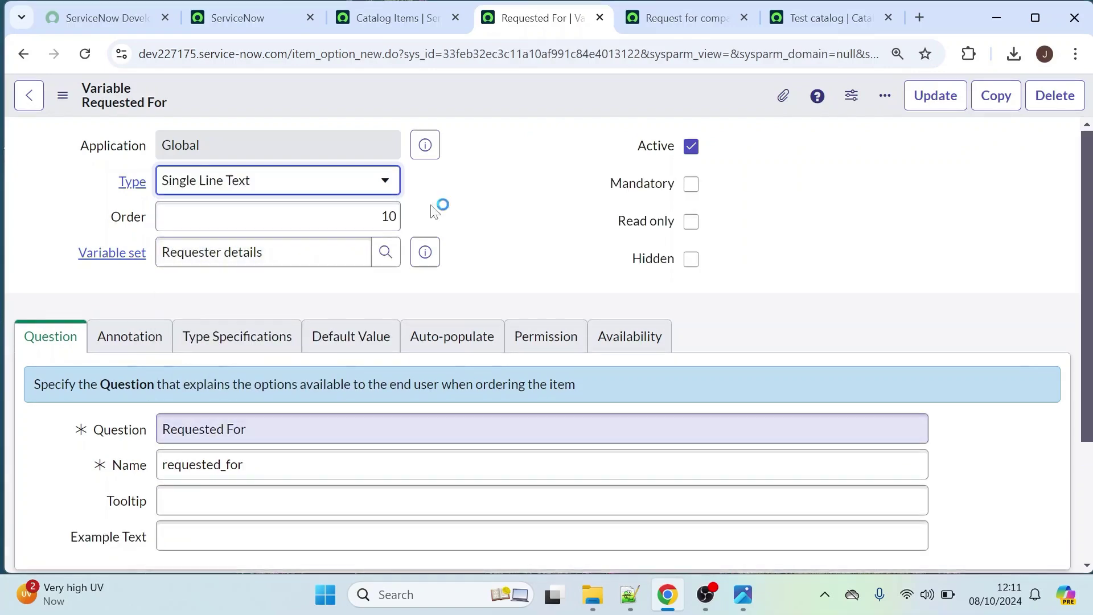
key(Tab)
text(20)
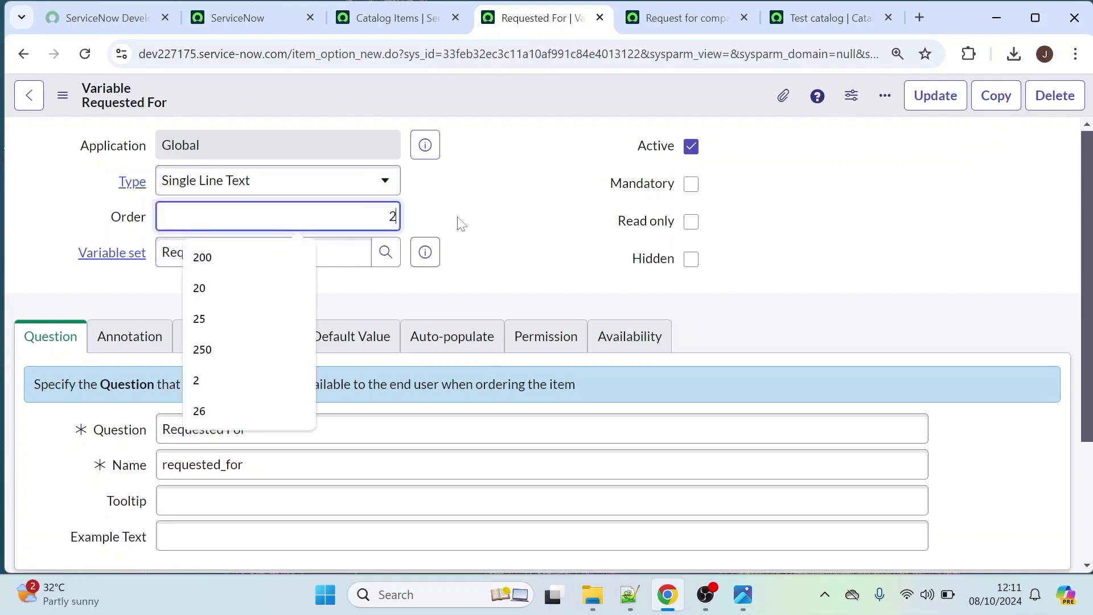
- Set the question to "Requetsed for Name" with the name requetsed_for_name, and insert it as a new variable, keeping the form open
click(41, 430)
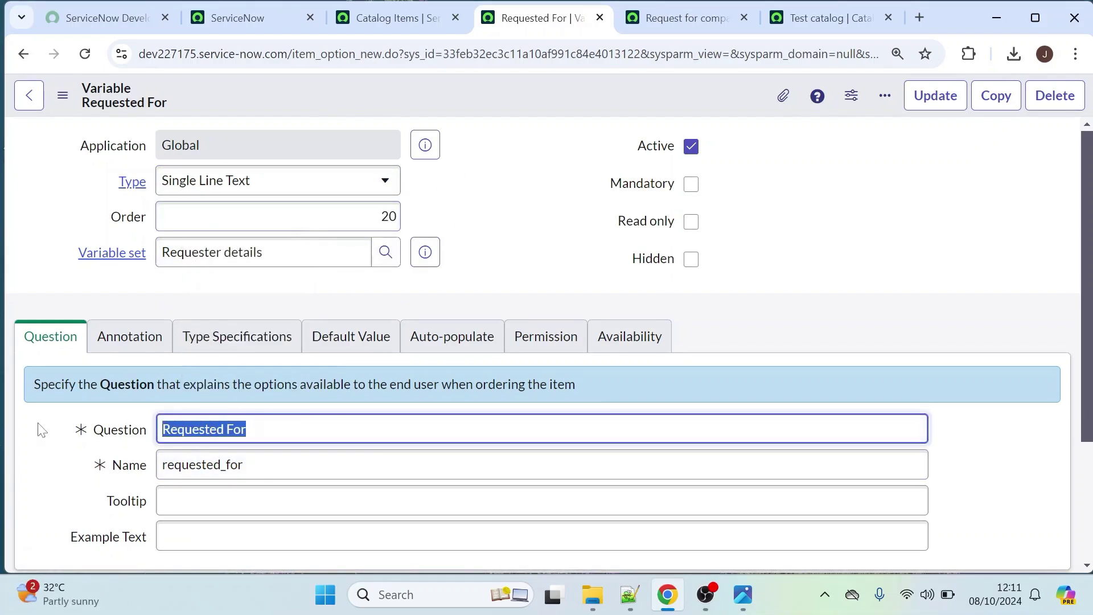
key(BackSpace)
key(Tab)
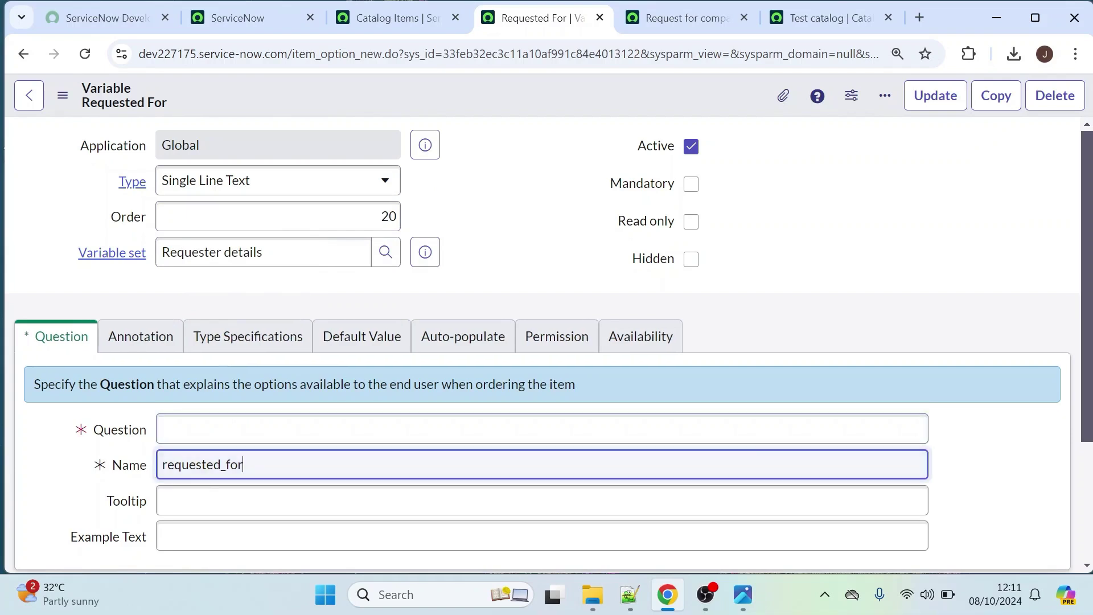
key(BackSpace)
key(shift+Tab)
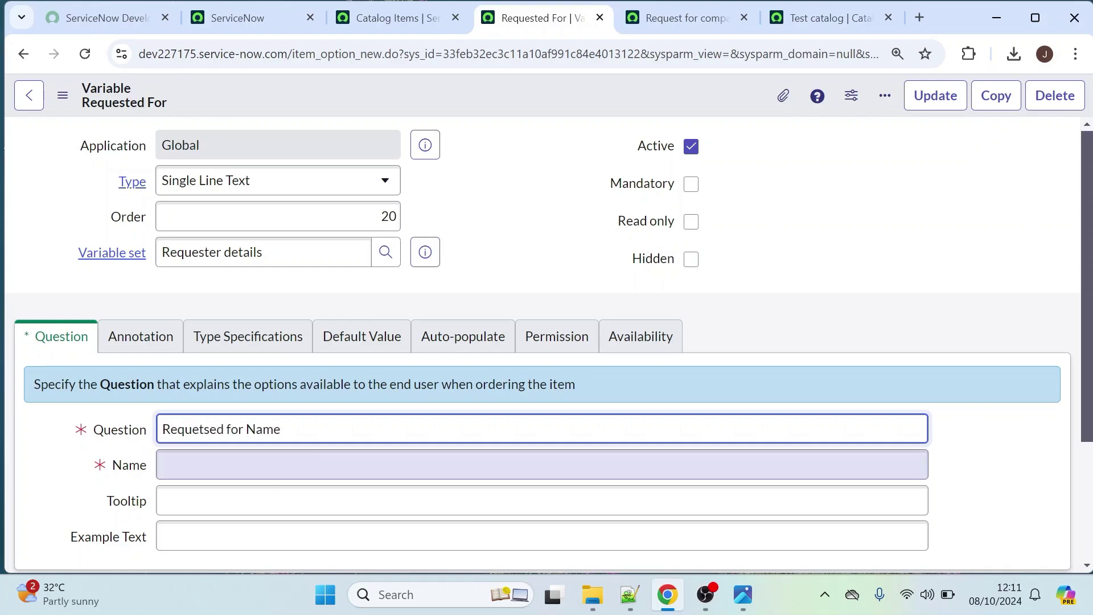
click(163, 464)
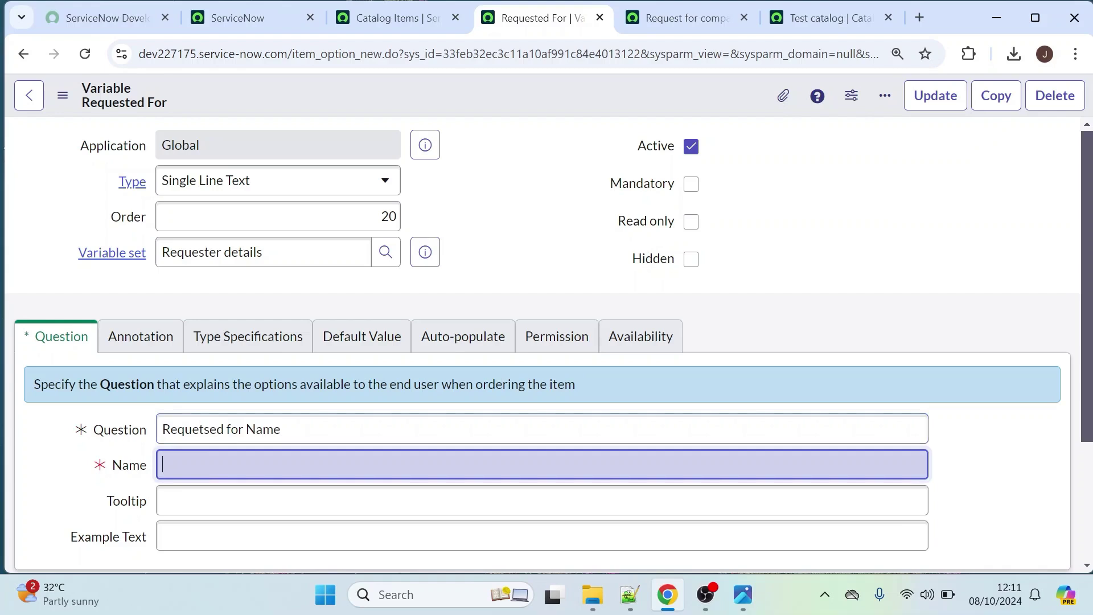
right_click(430, 90)
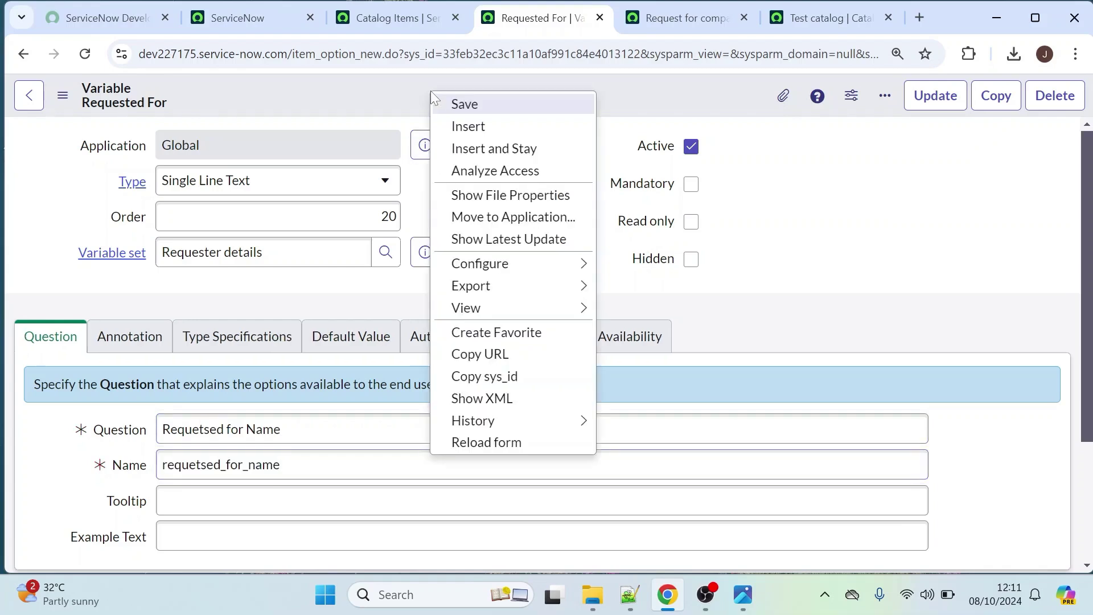
click(474, 148)
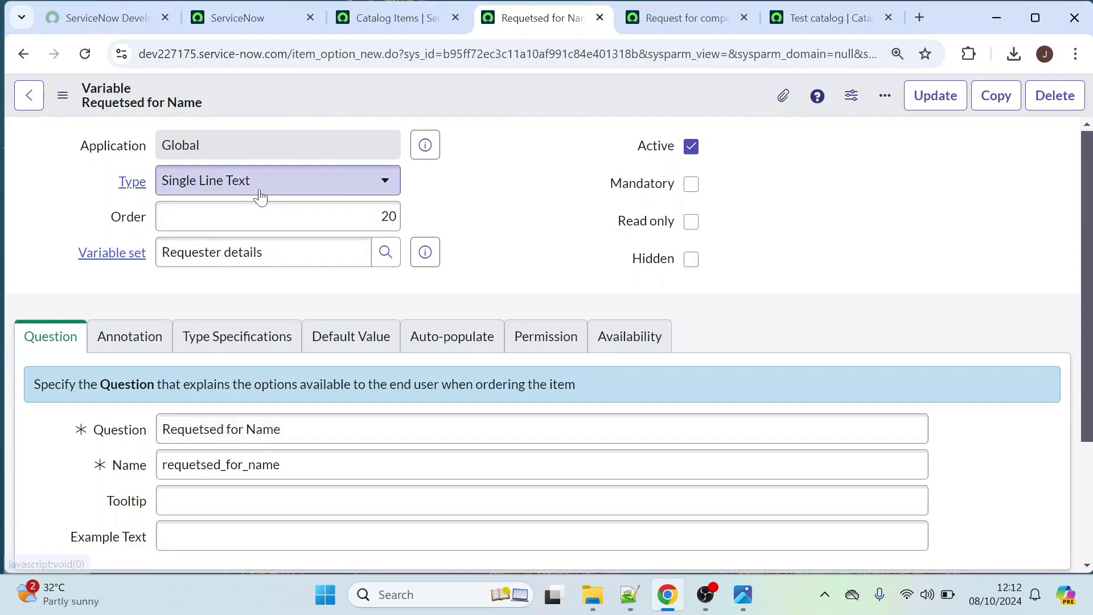
- Change the type of the open variable form to Email
click(234, 194)
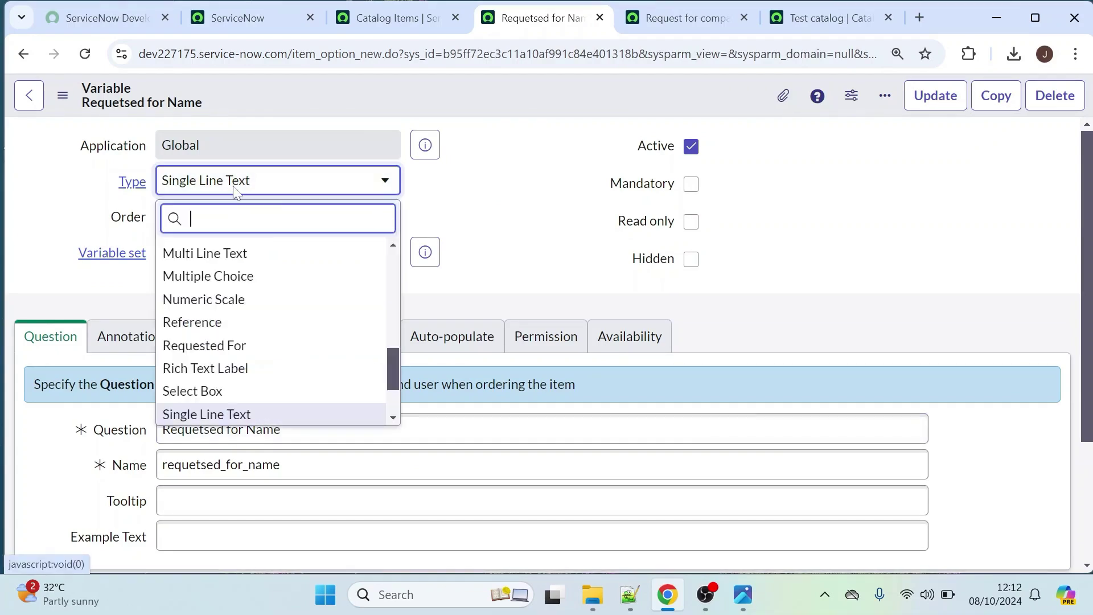
text(ema)
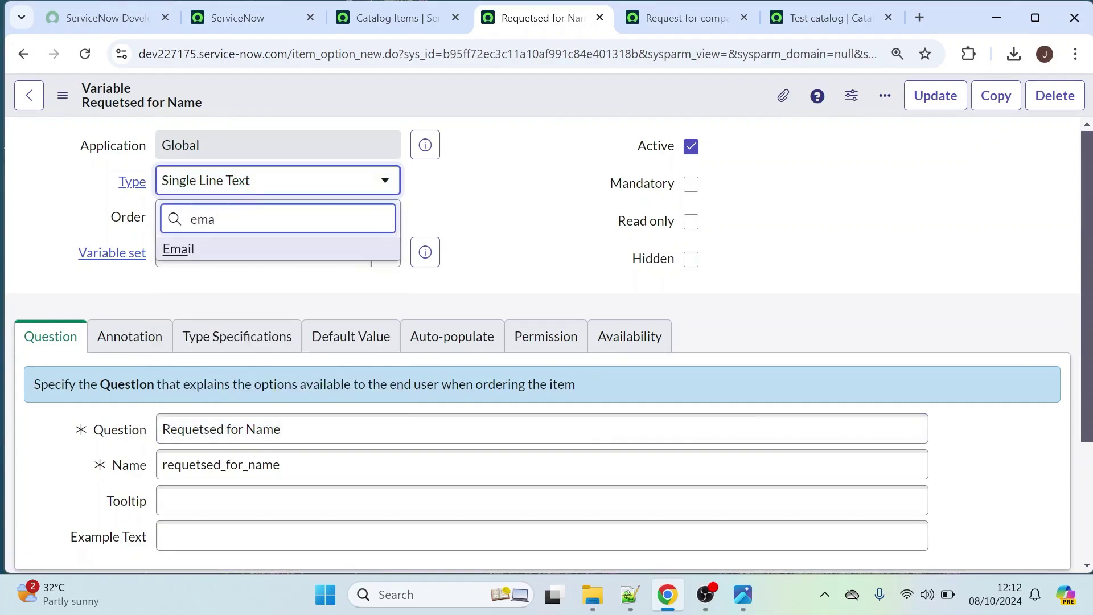
key(Return)
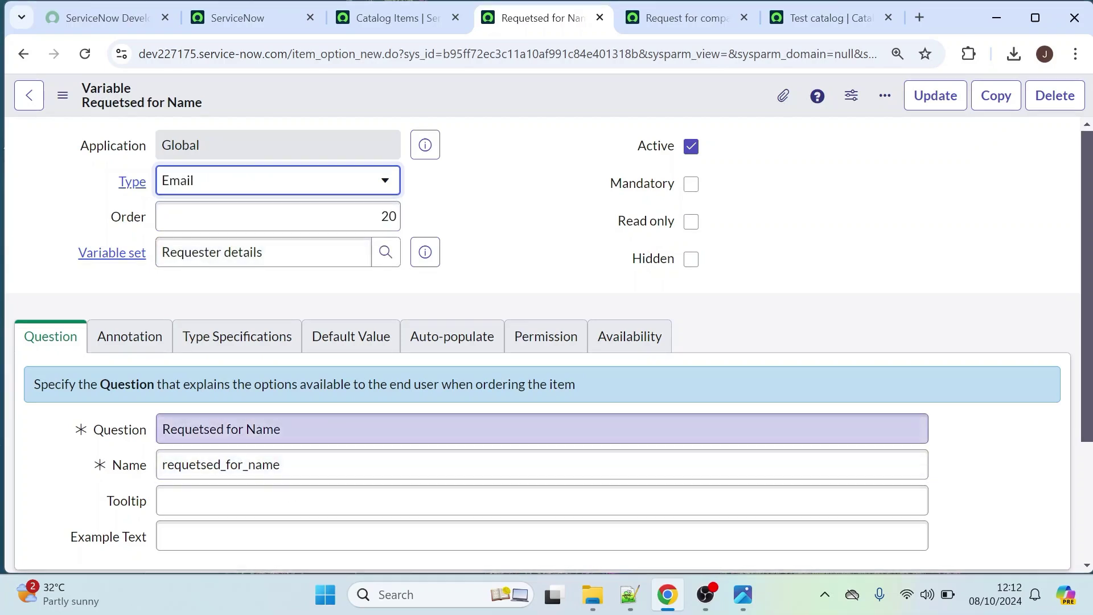
- Set the question to "requested for email" with the name requested_for_email, and insert it as another new variable, keeping the form open
triple_click(332, 429)
key(BackSpace)
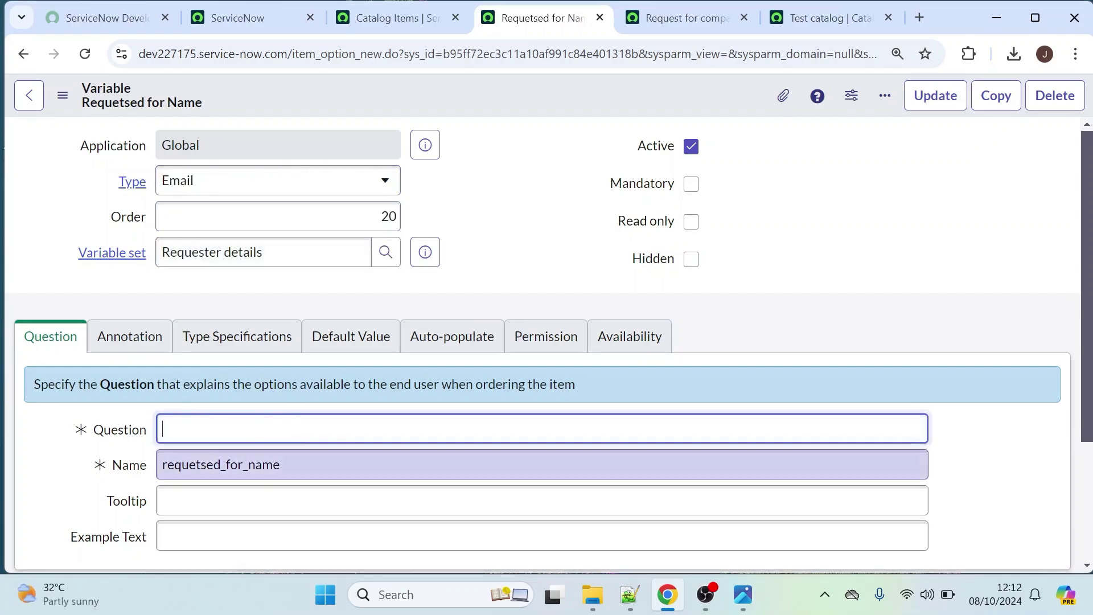
key(Tab)
key(BackSpace)
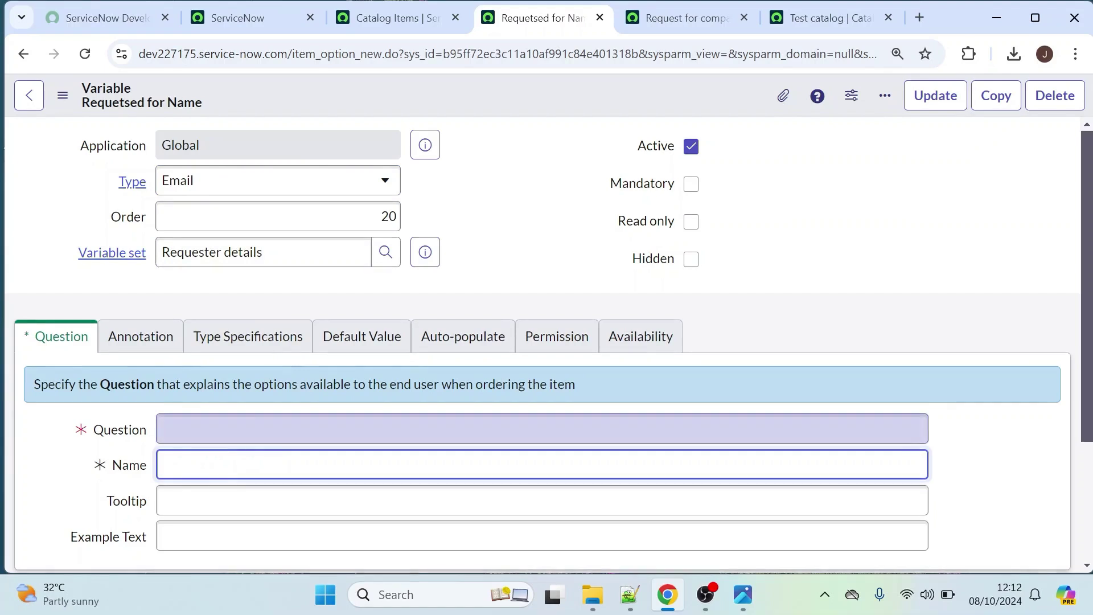
key(shift+Tab)
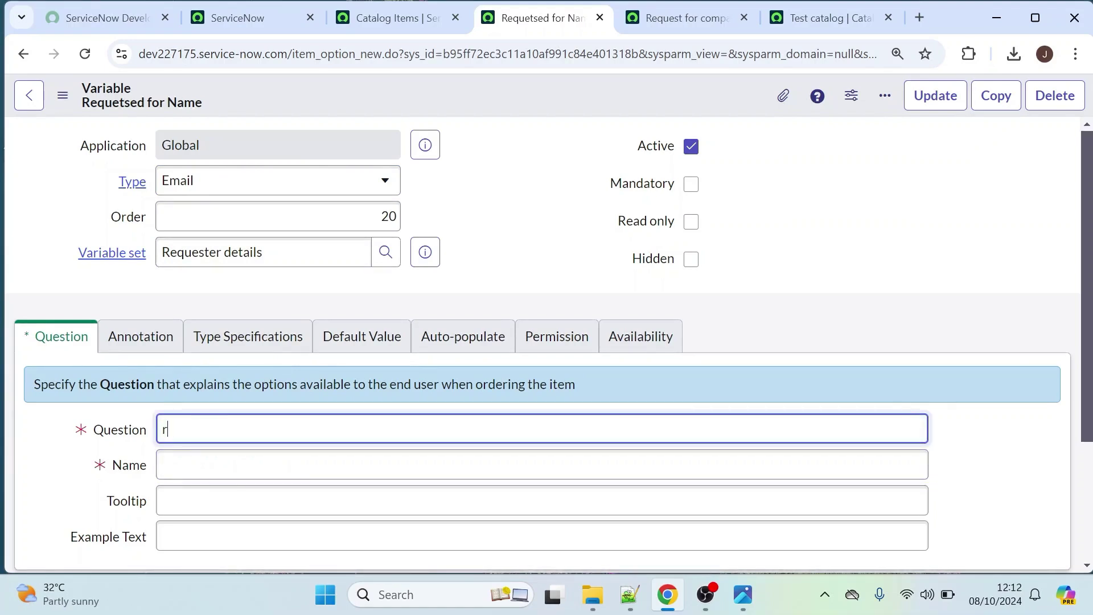
text(requested of)
key(Tab)
right_click(441, 95)
click(499, 151)
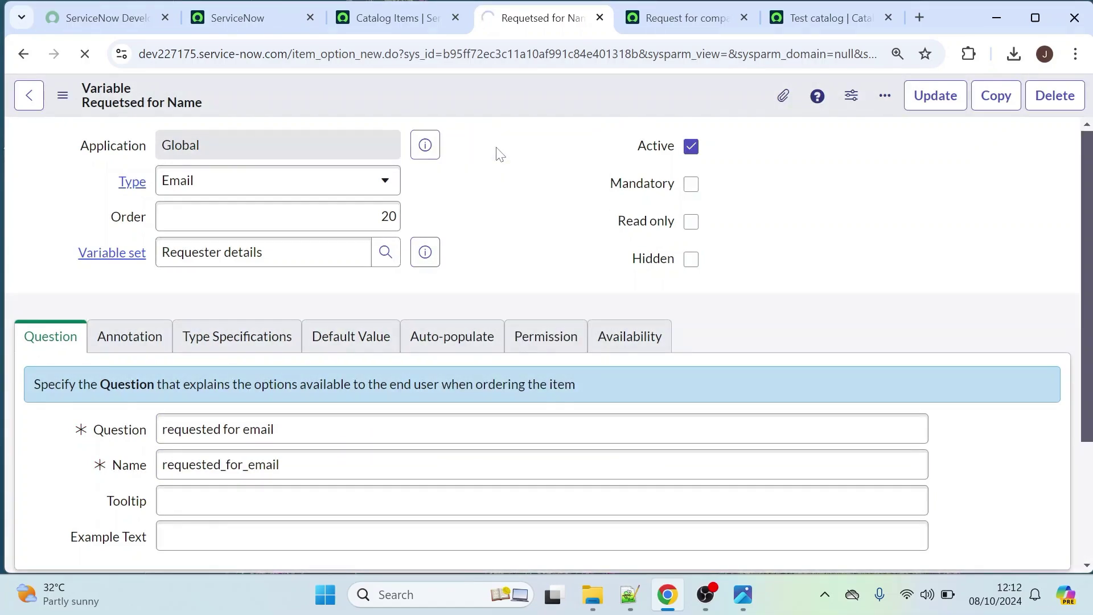
- Open the Requester details variable set in a new browser tab from the Request for company laptop catalog item
click(653, 24)
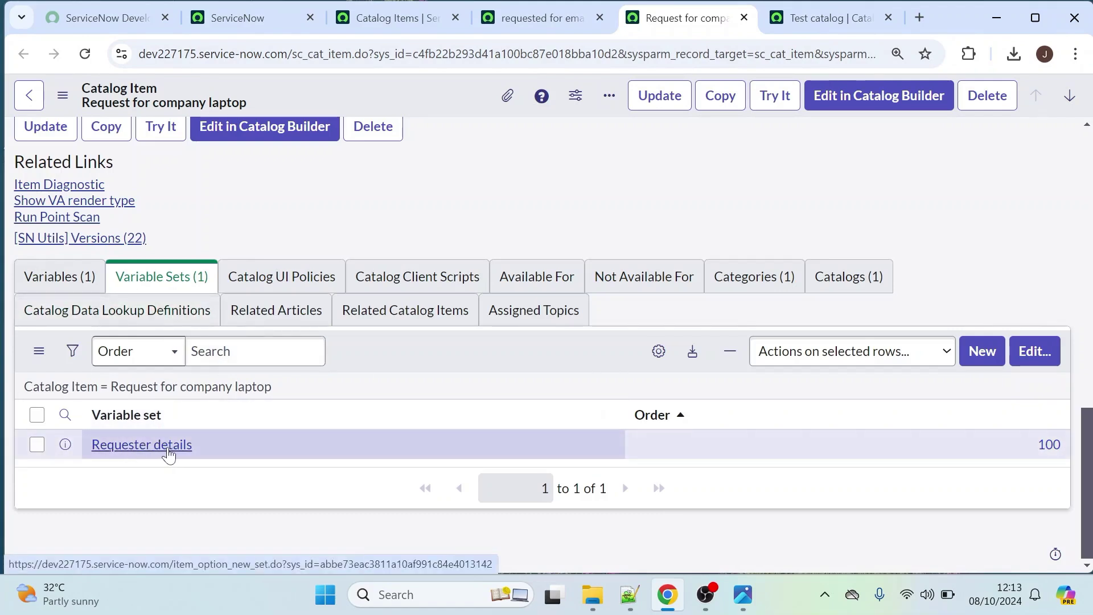
middle_click(169, 454)
click(682, 21)
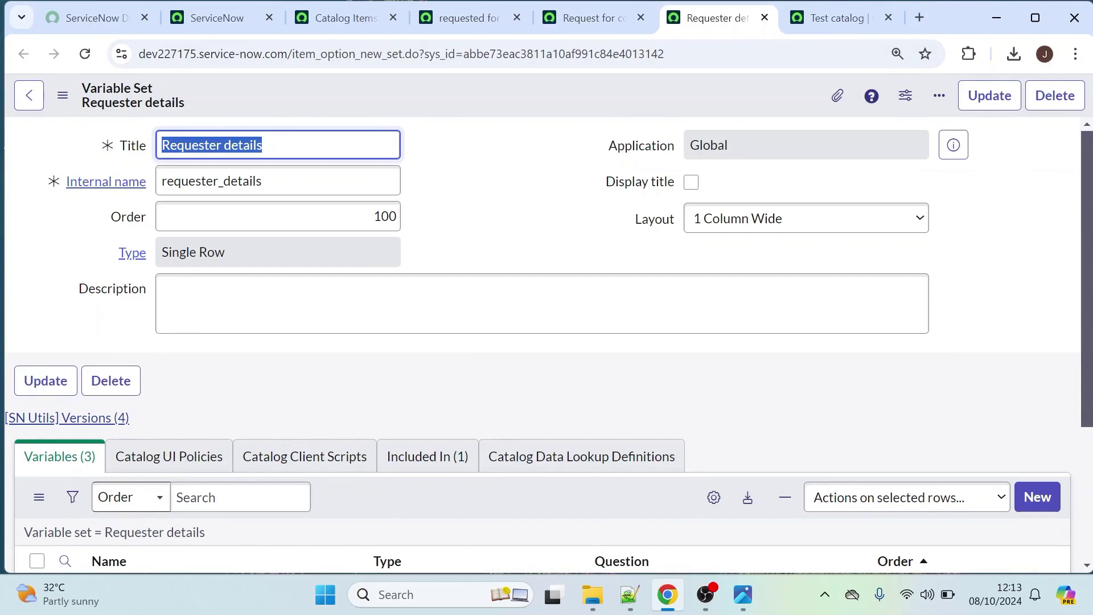
- Set the order of the requetsed_for_name variable to 30 directly in the variable set's variables list
scroll(1088, 190, down, 4)
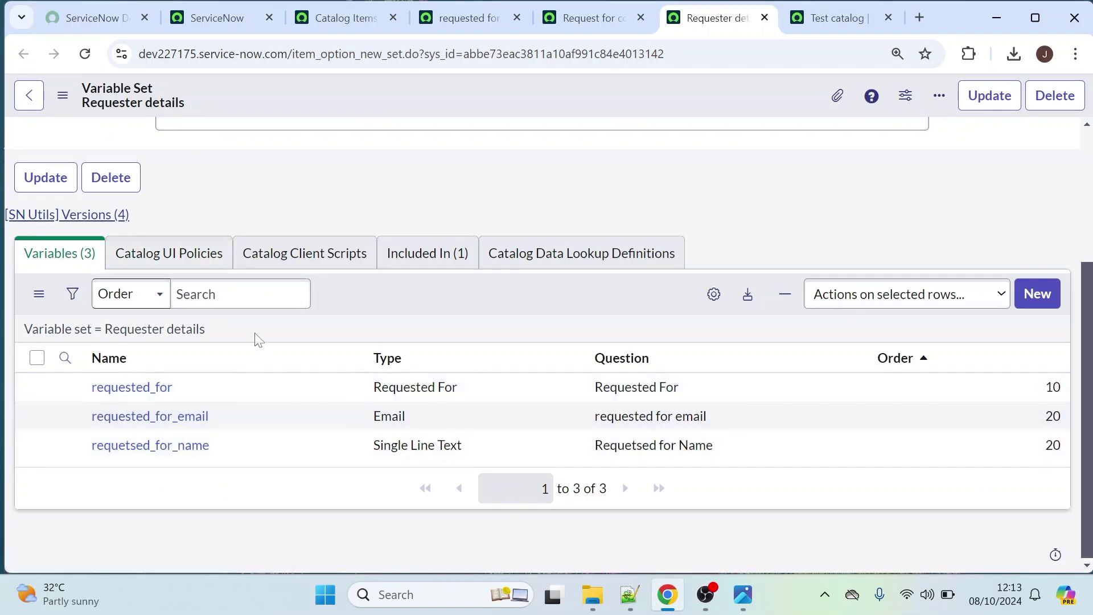
double_click(1043, 447)
text(3)
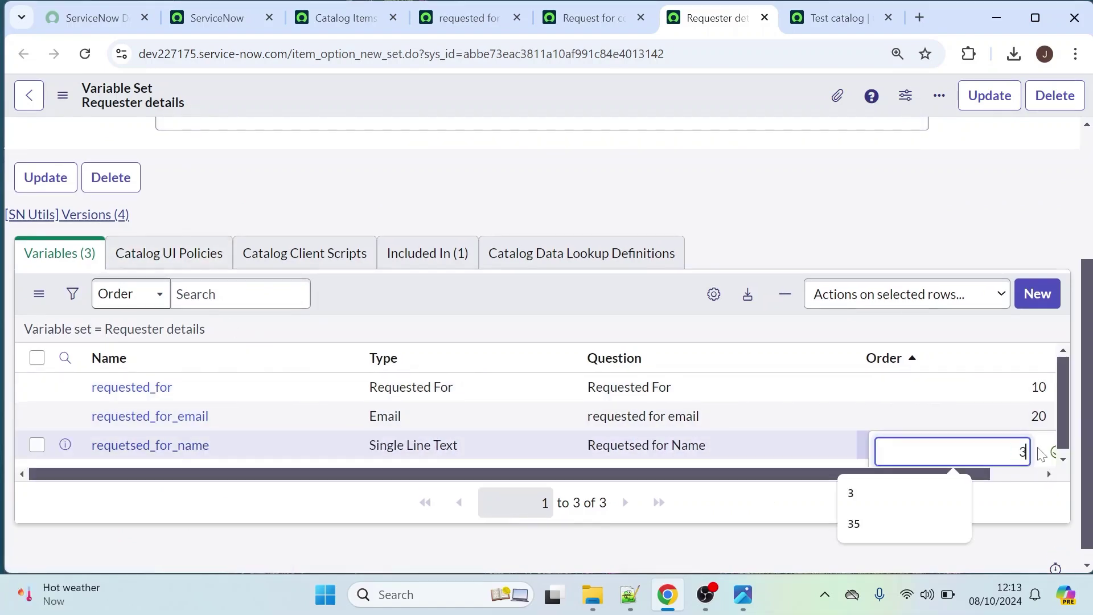
text(0)
click(1053, 457)
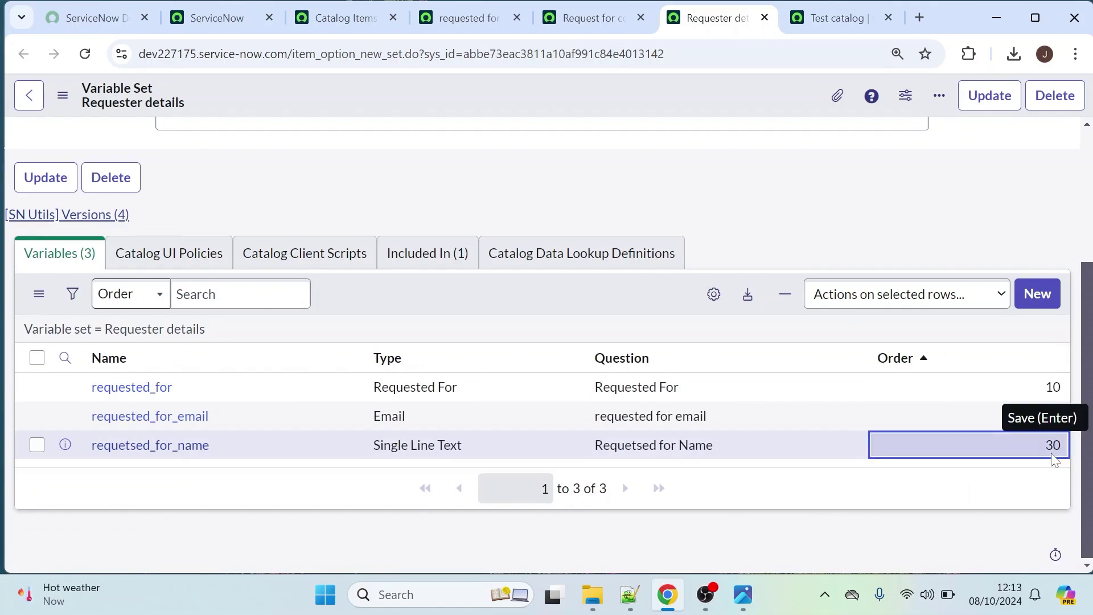
- Close the Requester details record and return to the variable sets list of the Request for company laptop item
drag(1088, 459, 1088, 99)
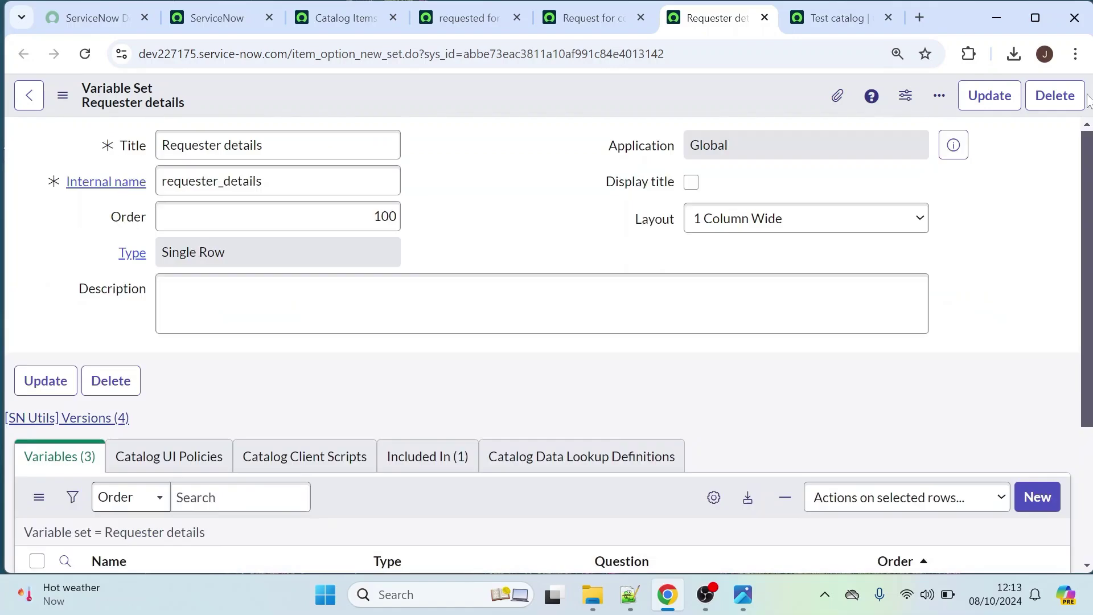
click(596, 12)
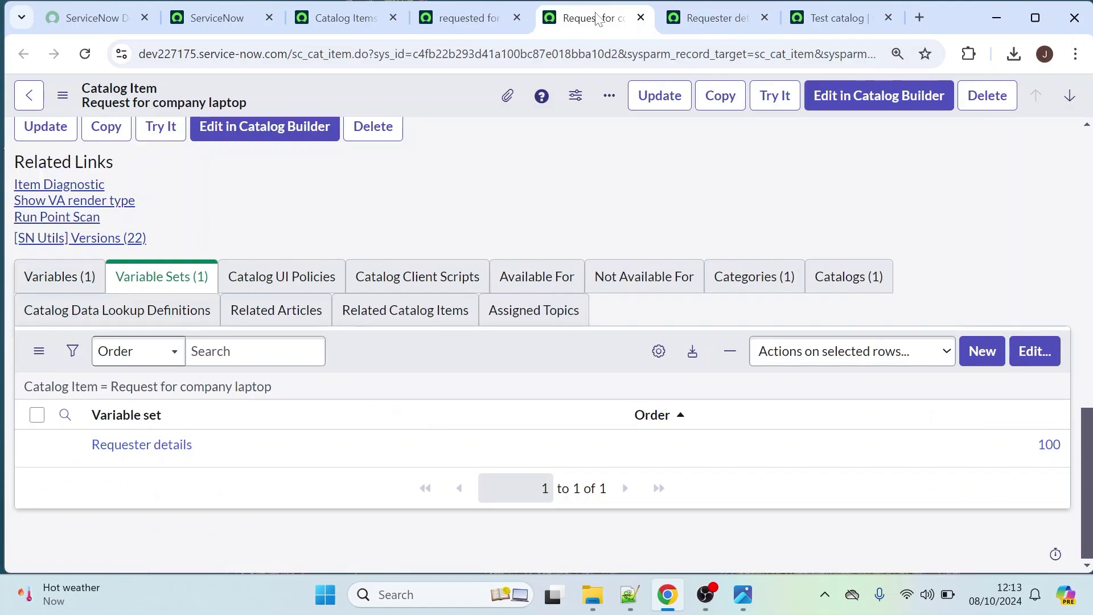
click(765, 17)
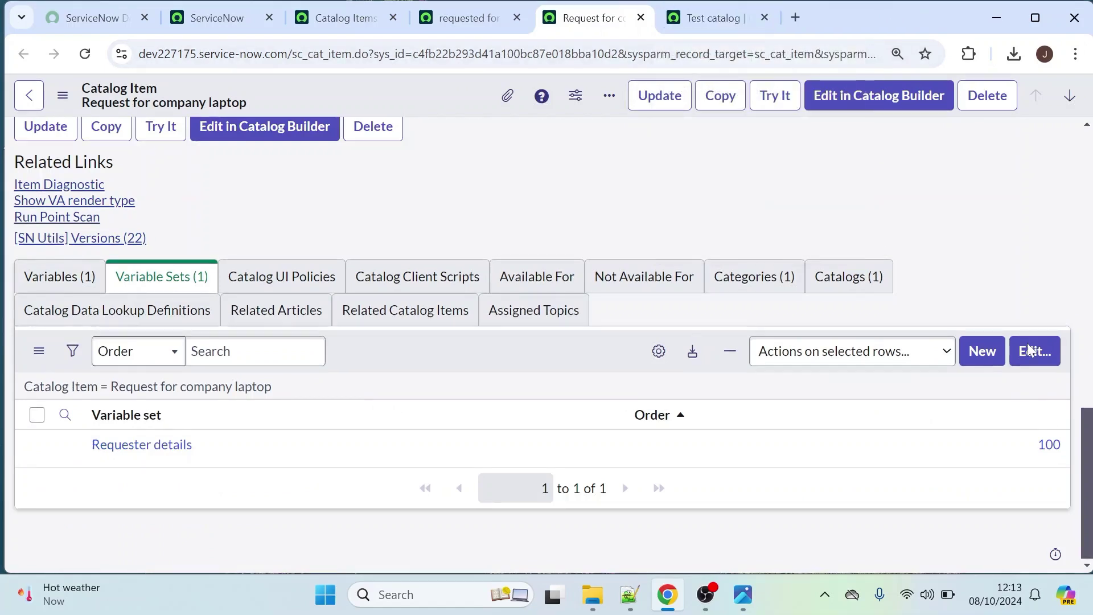
drag(1089, 437, 1089, 426)
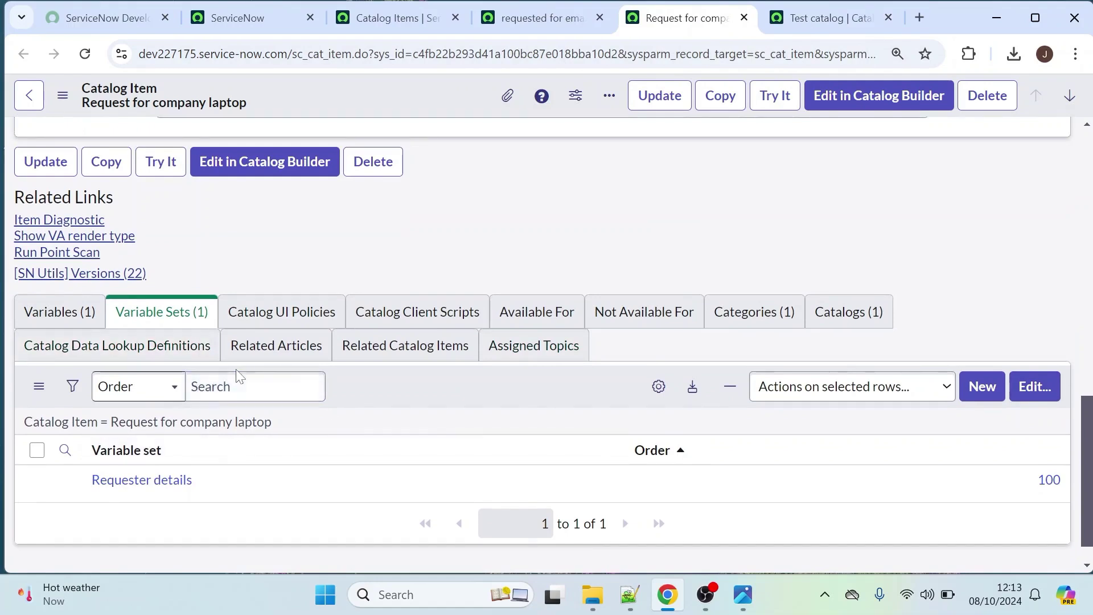
click(184, 321)
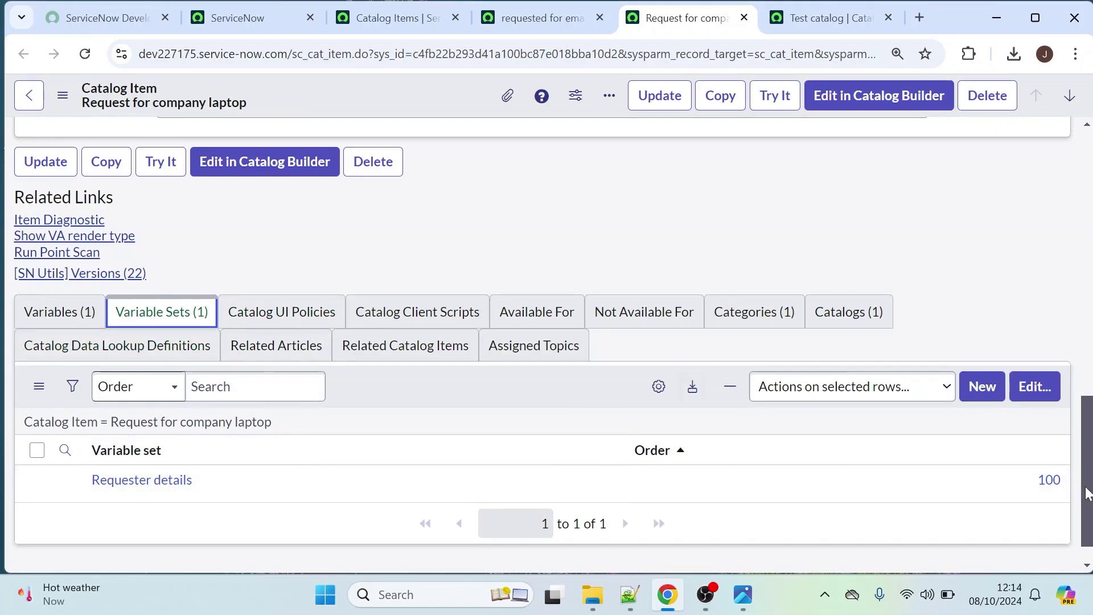
scroll(1088, 495, down, 1)
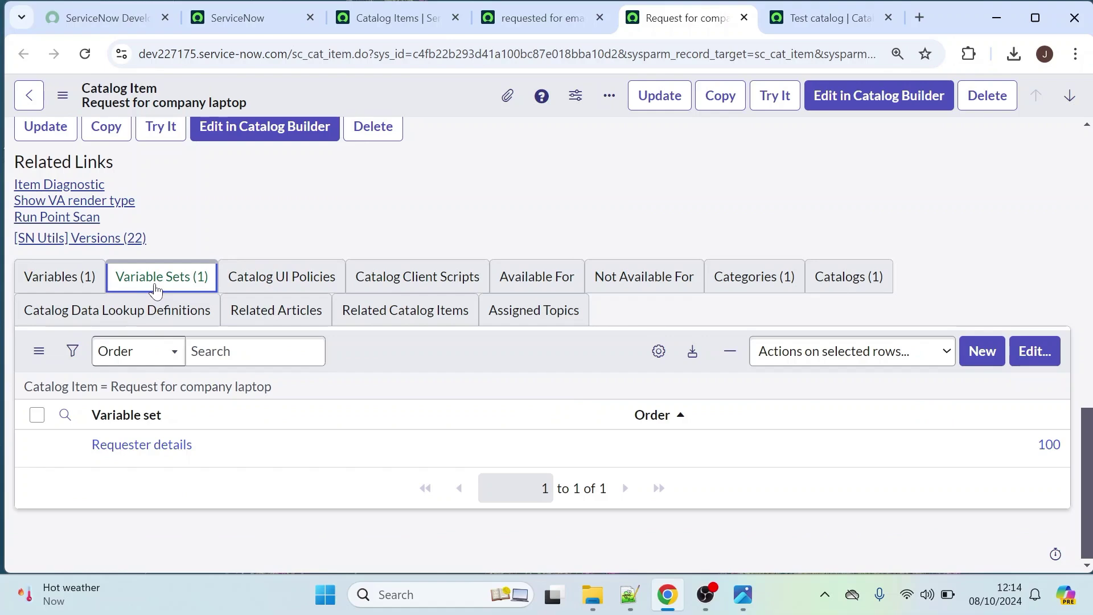
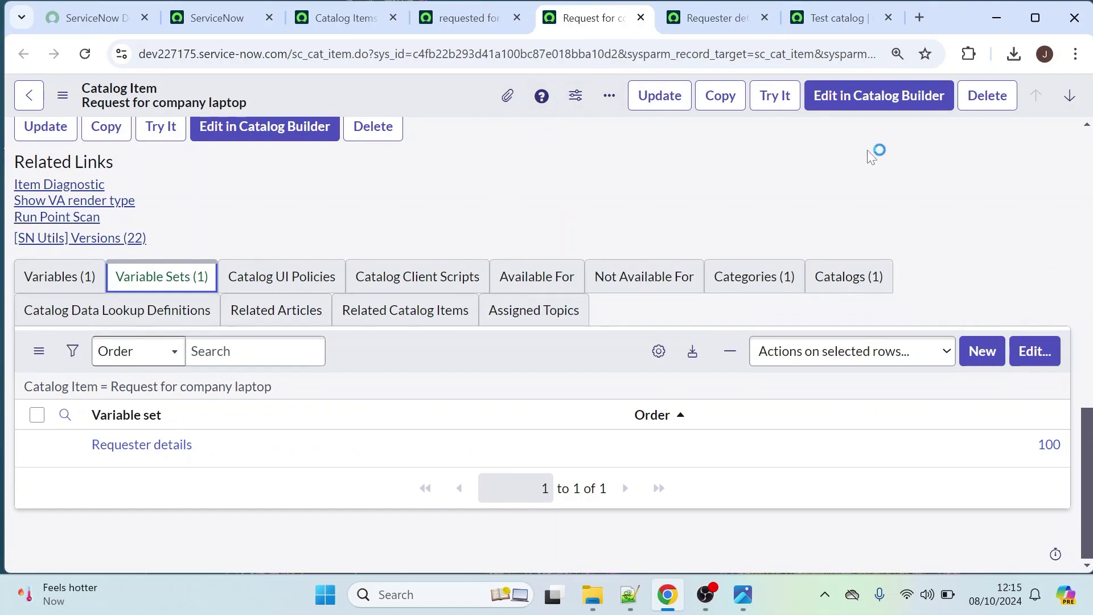
- Compare the Request for company laptop item's own variables and variable sets with the variables inside the Requester details set
click(57, 282)
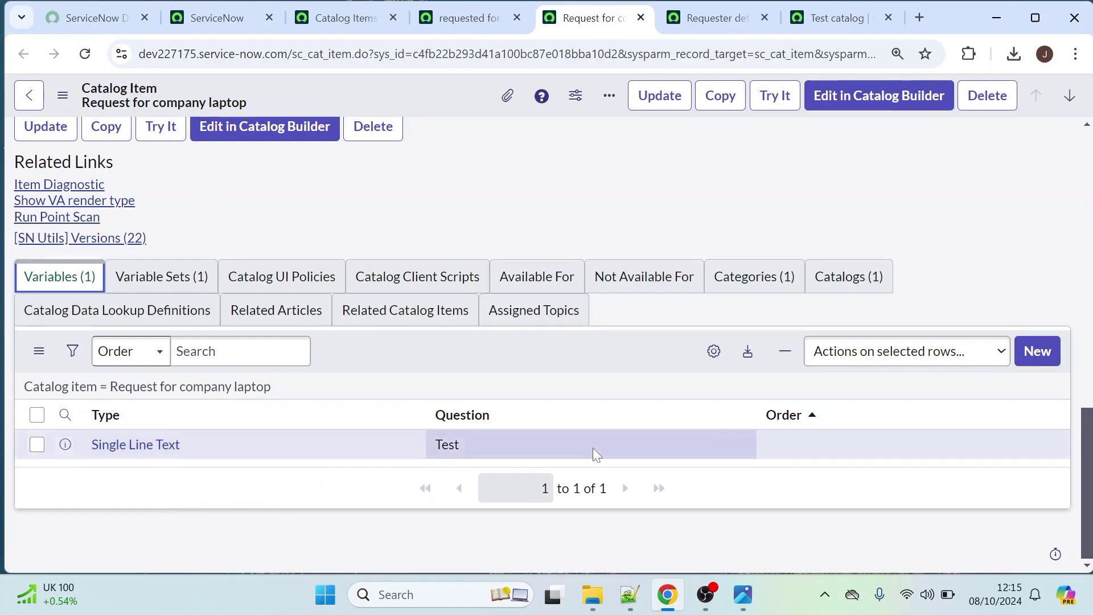
click(172, 280)
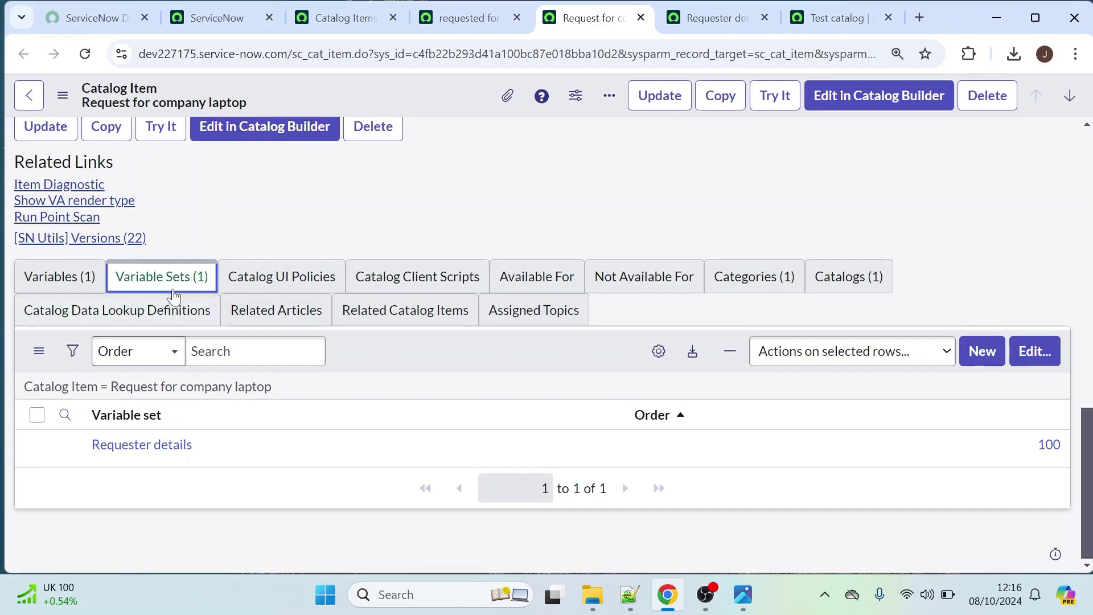
click(709, 23)
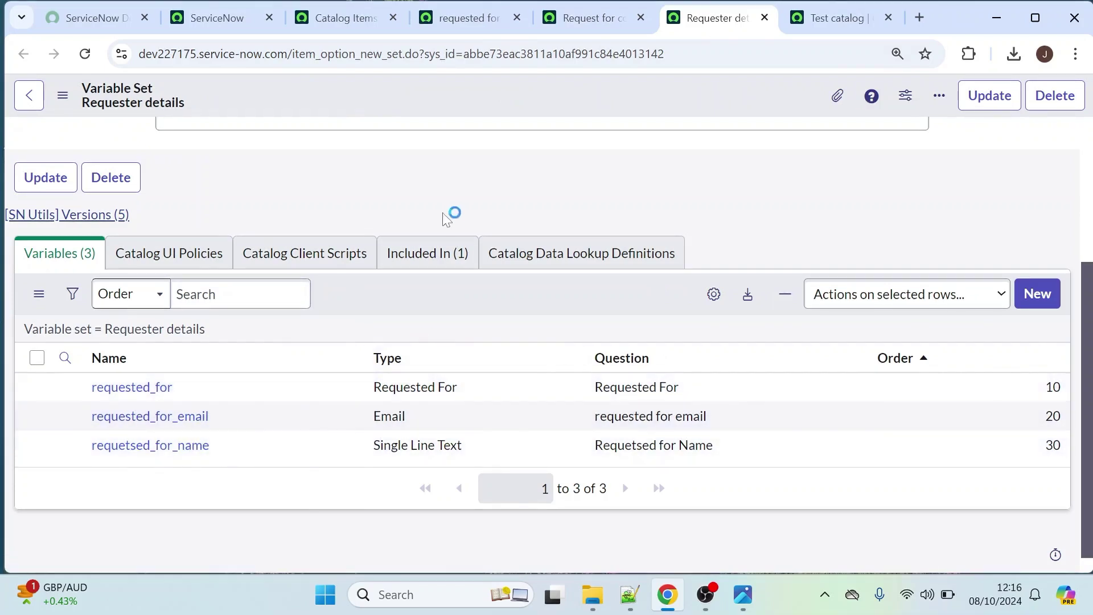
click(593, 22)
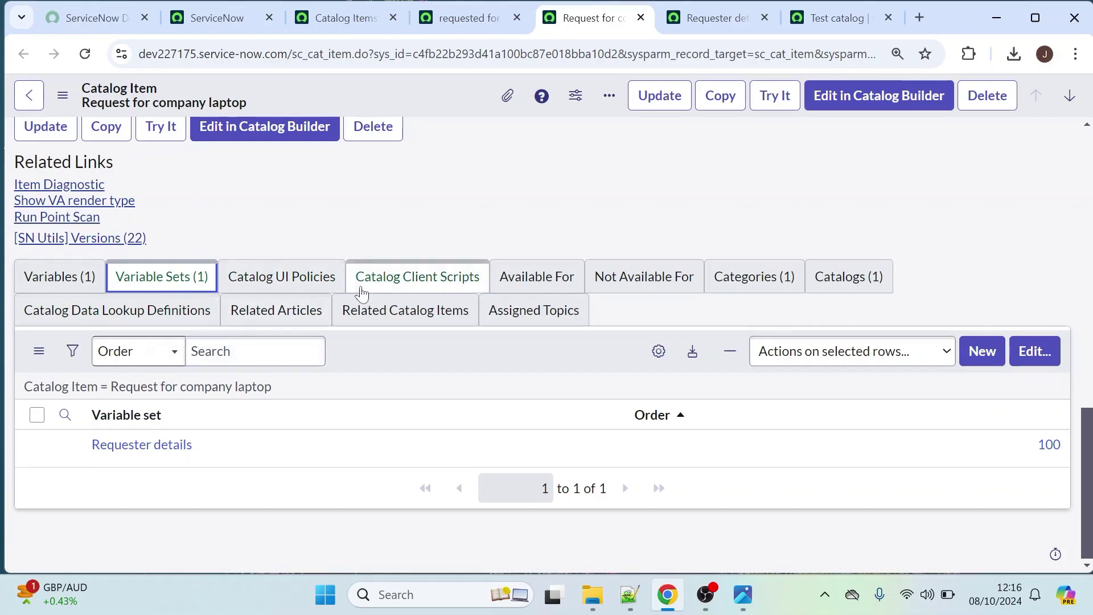
drag(1089, 443, 1088, 428)
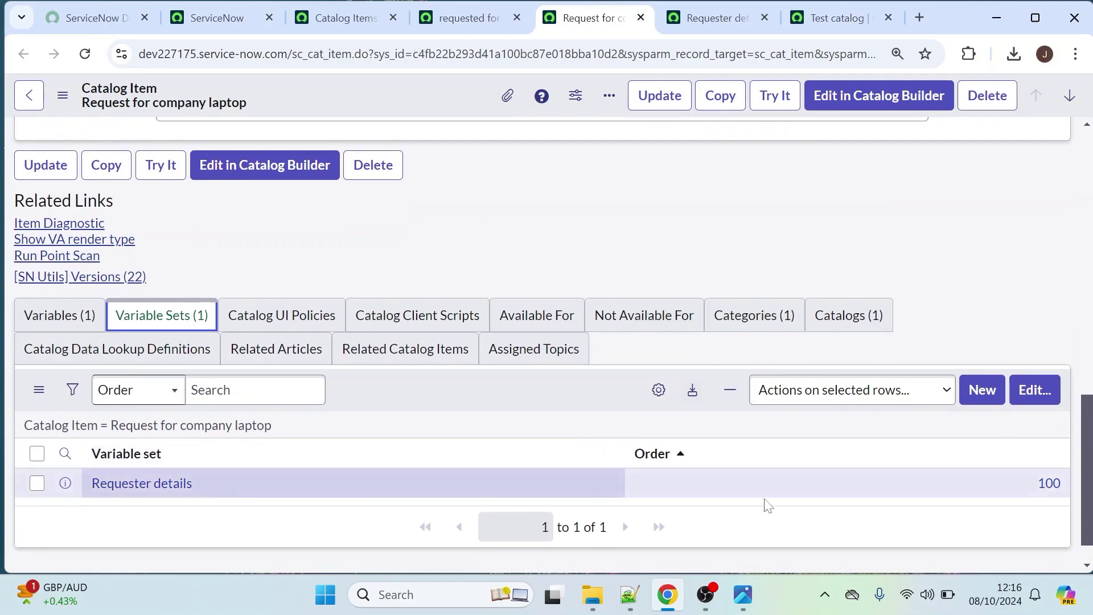
key(ctrl+Tab)
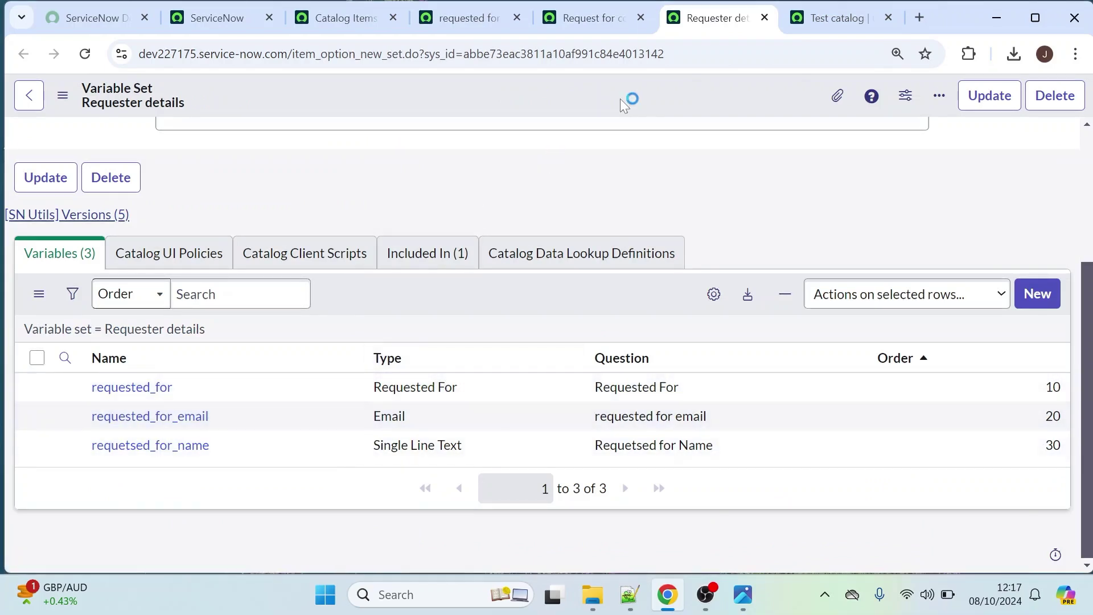
- Review the Test catalog item's details and variables, and return to the Request for company laptop item
click(812, 22)
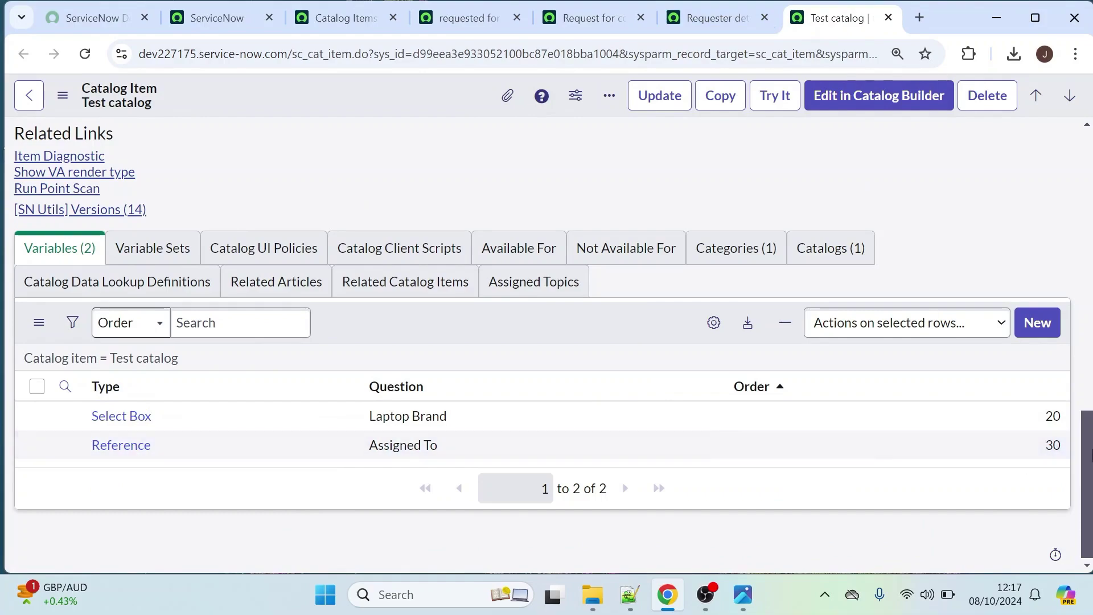
drag(1087, 416, 1088, 70)
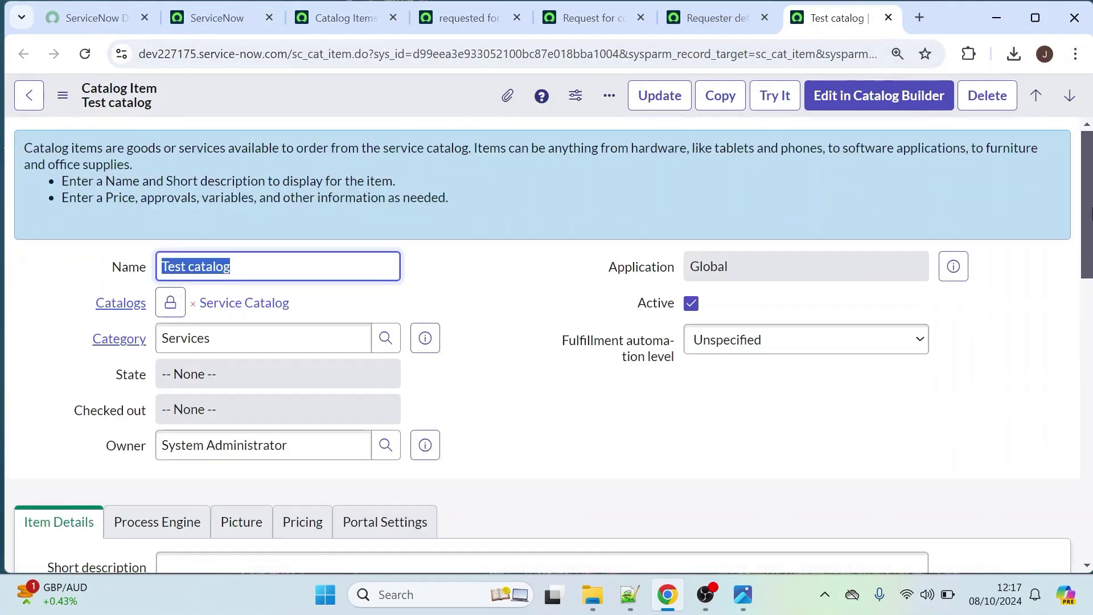
drag(1088, 206, 1039, 541)
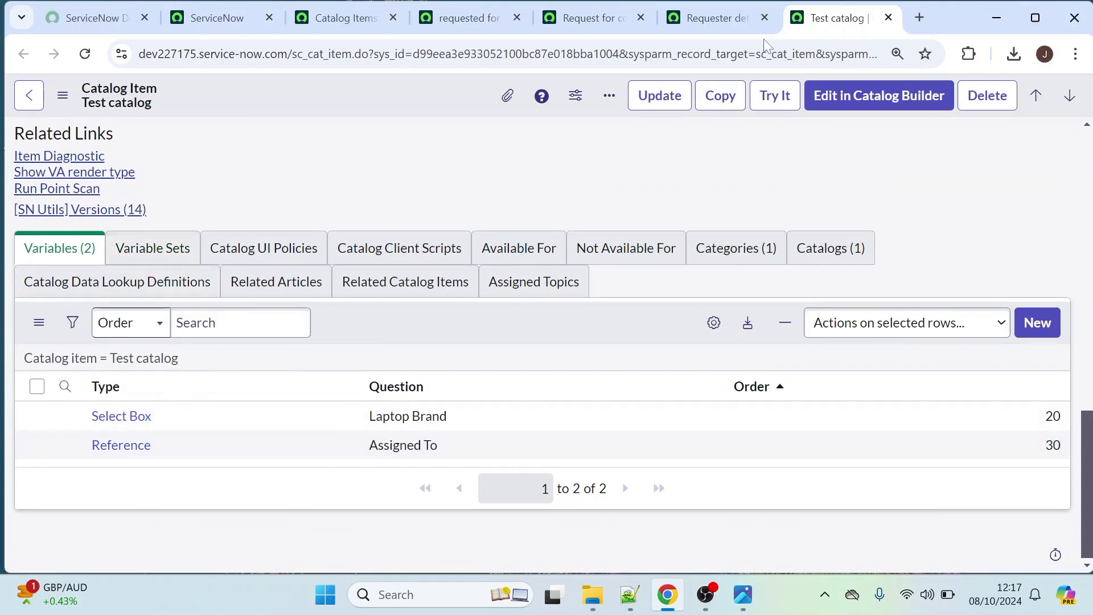
click(609, 19)
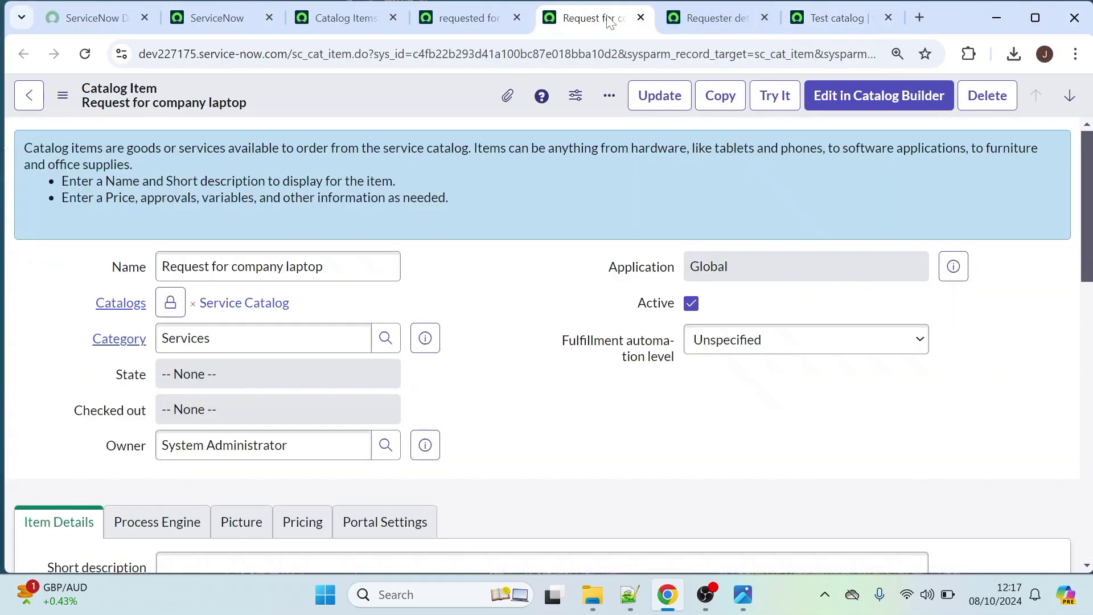
- Compare the variables inside the Requester details set with the Test catalog item's own variables
click(697, 21)
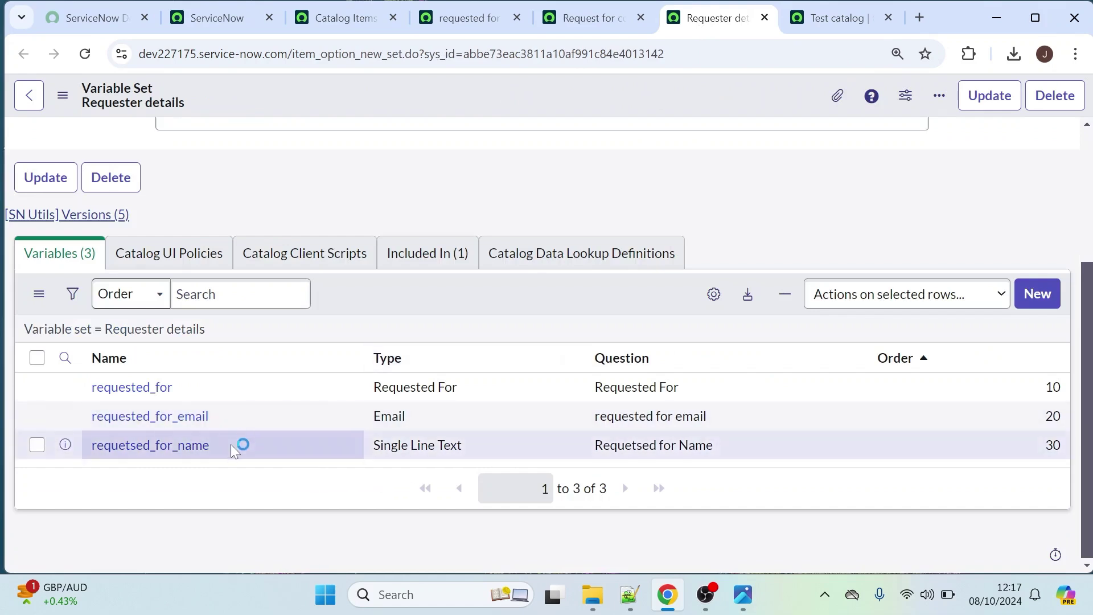
click(836, 20)
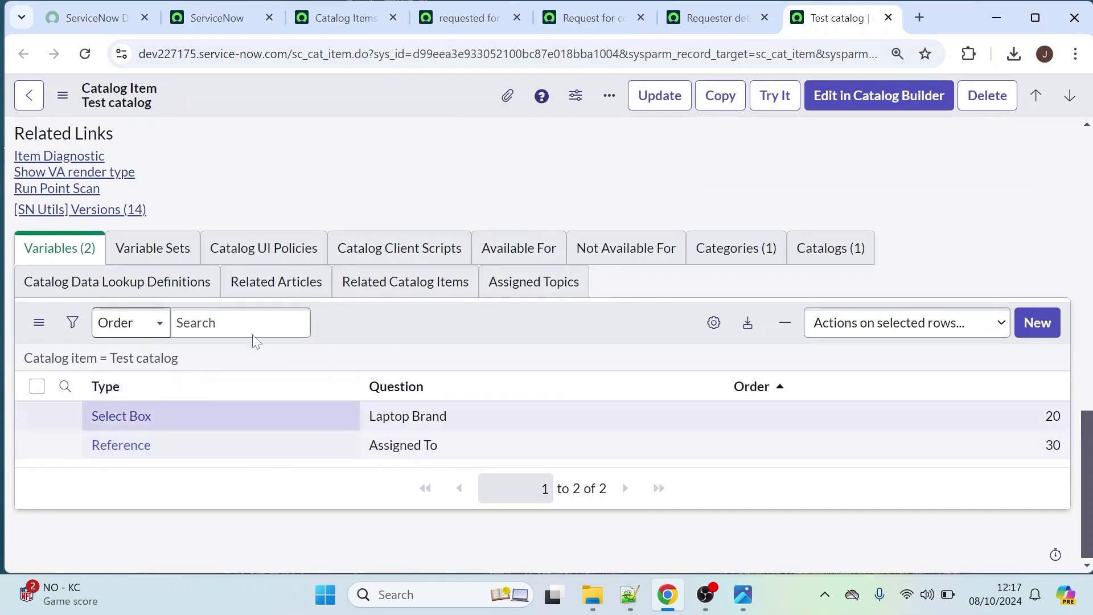
click(702, 22)
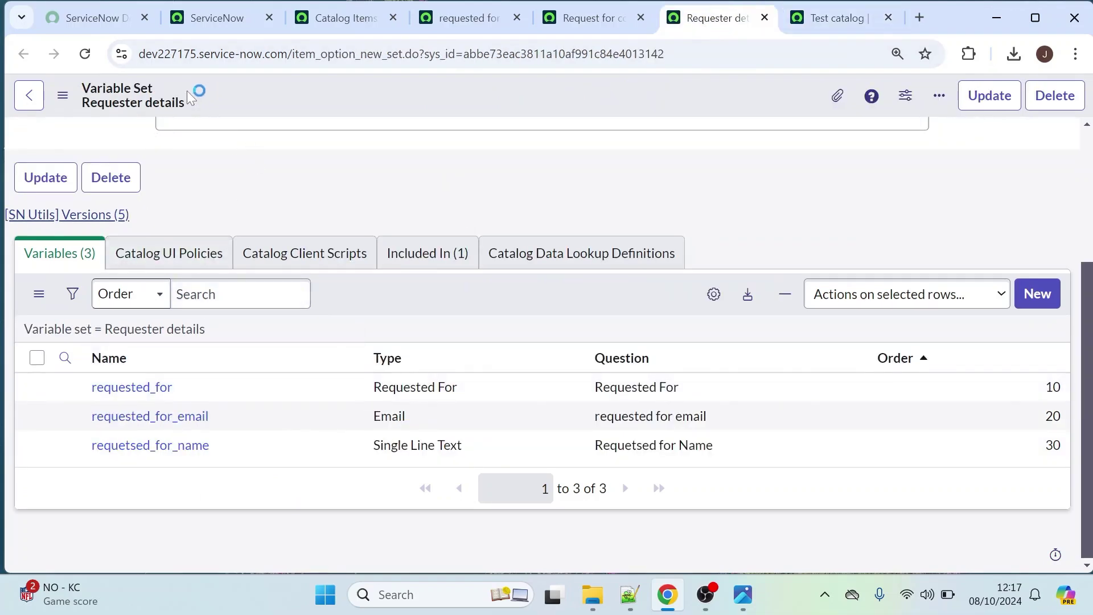
click(803, 23)
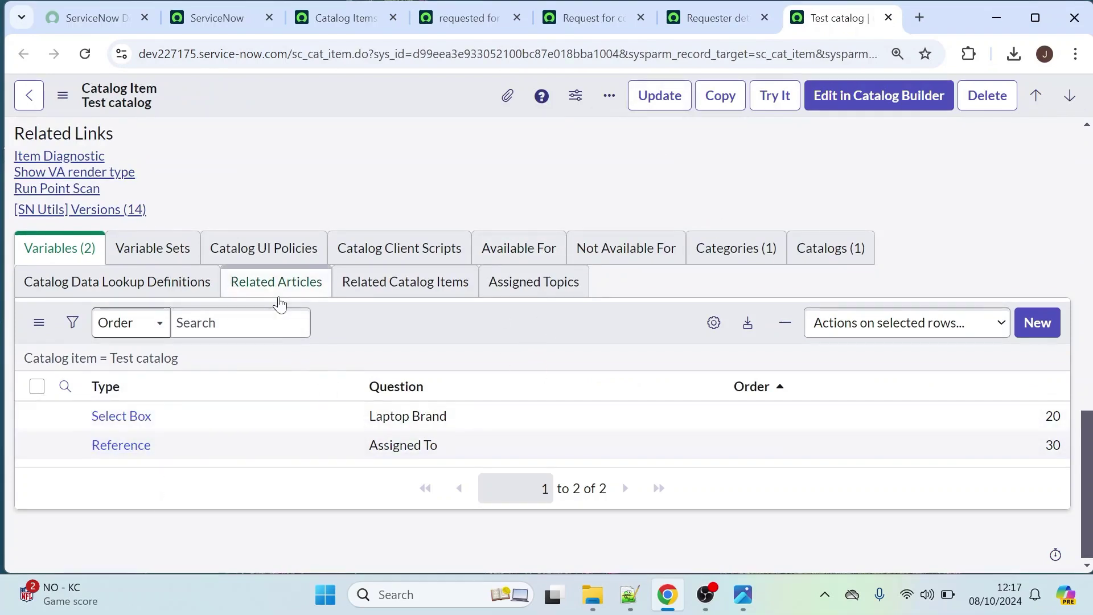
- Open the Test catalog item's variable set membership for editing and filter the available sets by "requ"
click(127, 260)
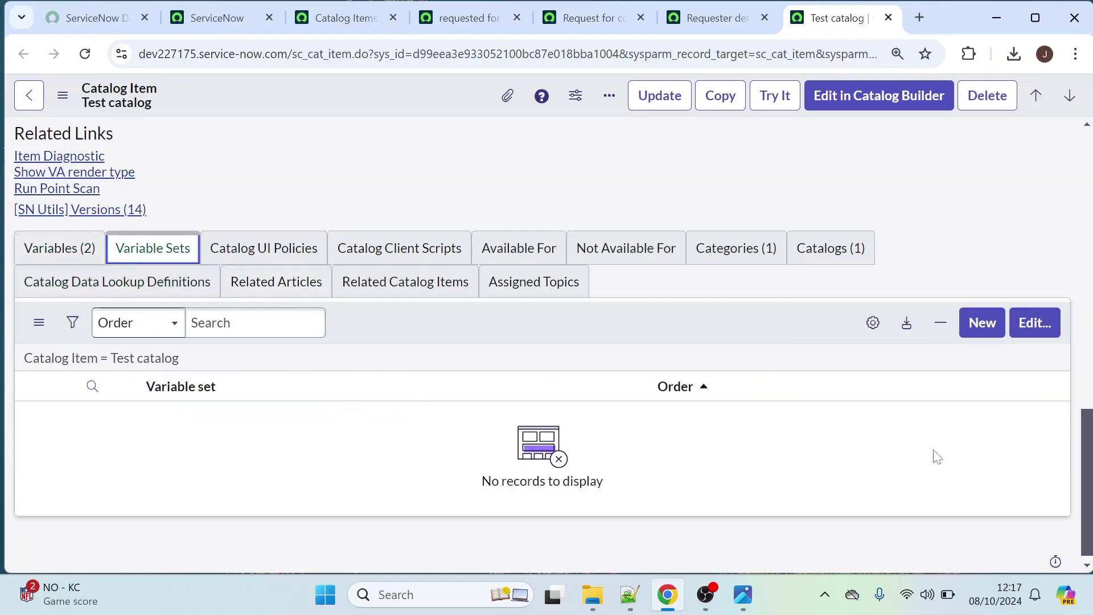
click(1032, 336)
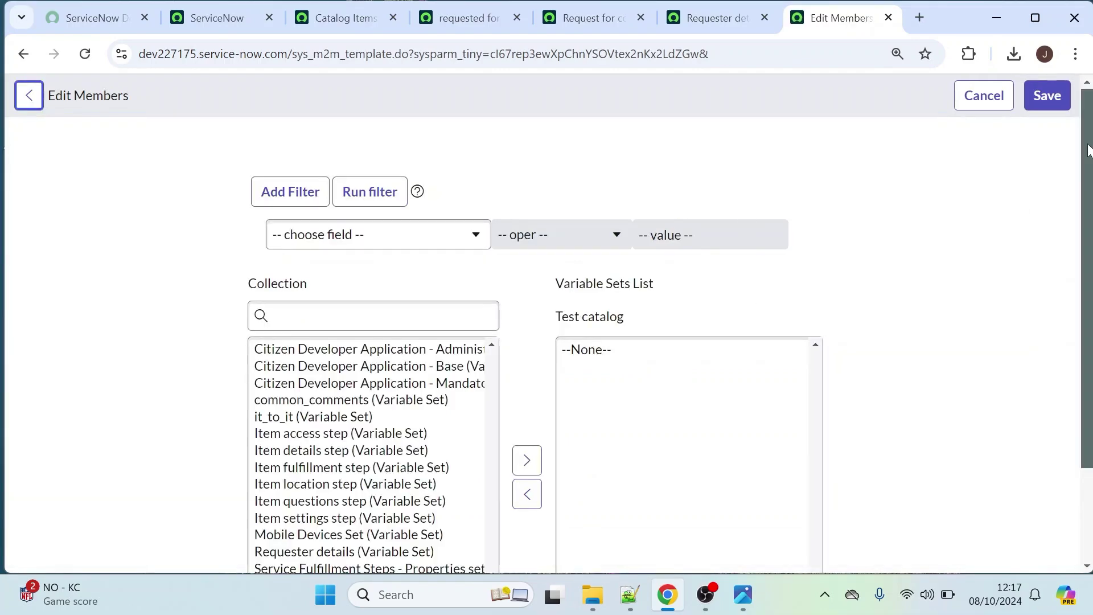
drag(1088, 149, 1064, 232)
click(496, 317)
key(ctrl+a)
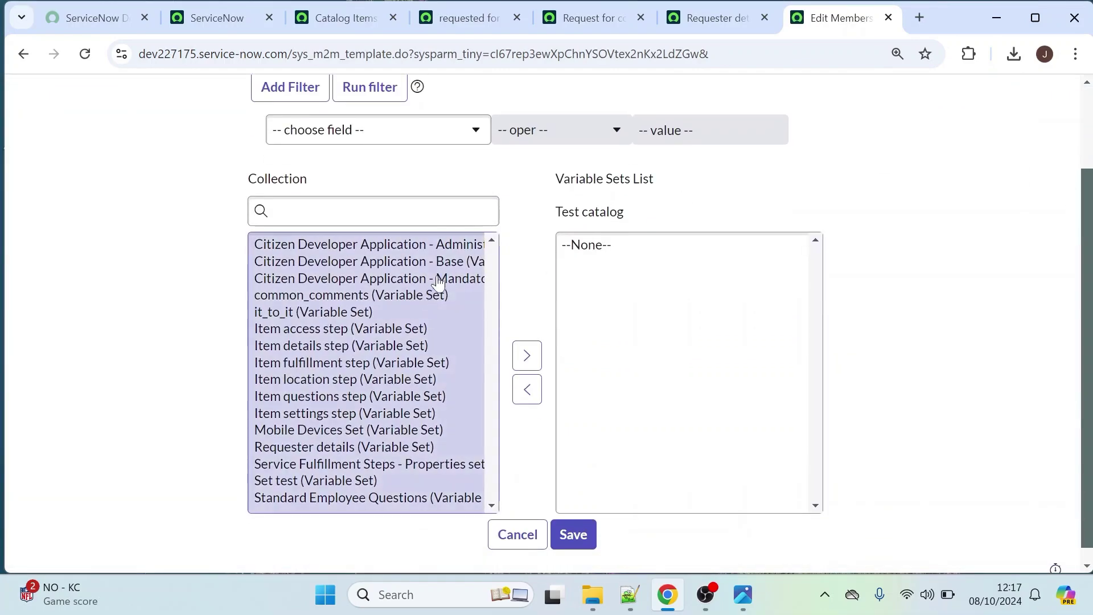
key(shift+Tab)
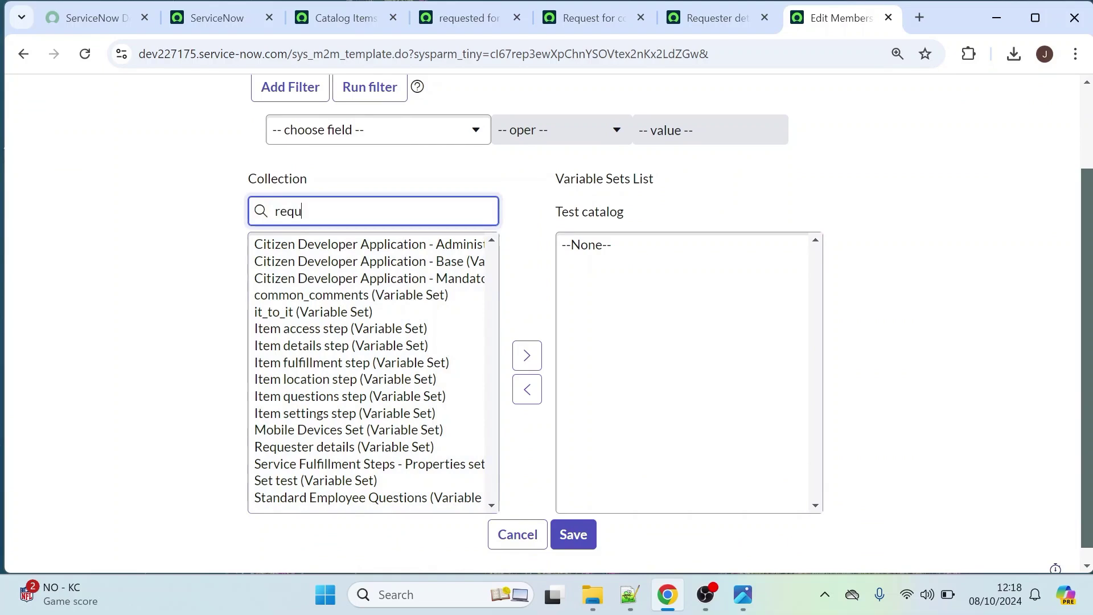
text(requ)
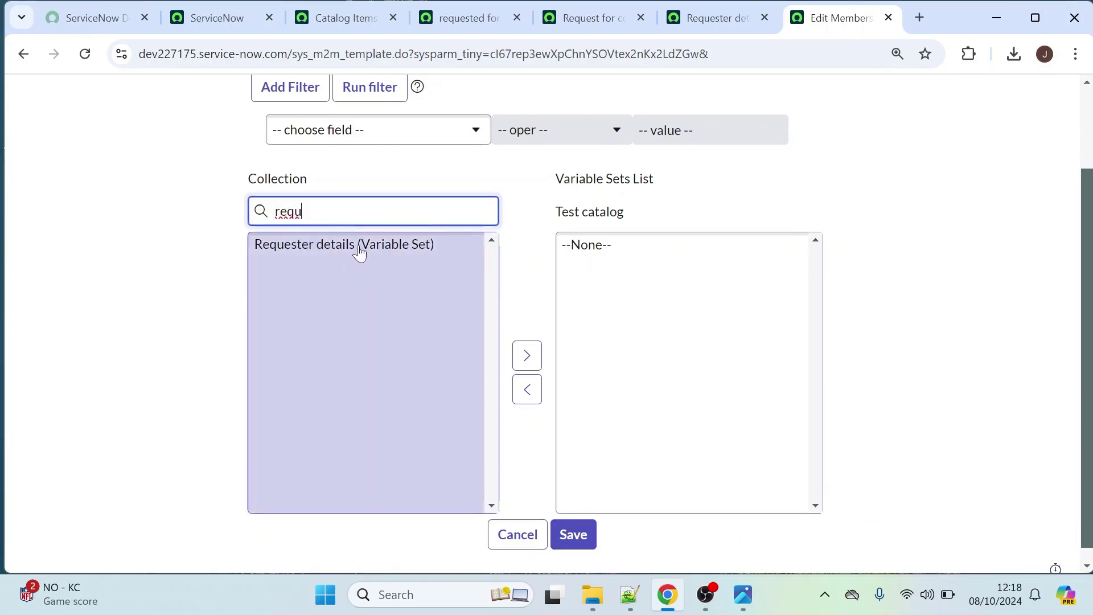
- Add the Requester details variable set to the Test catalog item and save the membership
click(350, 249)
scroll(505, 361, up, 1)
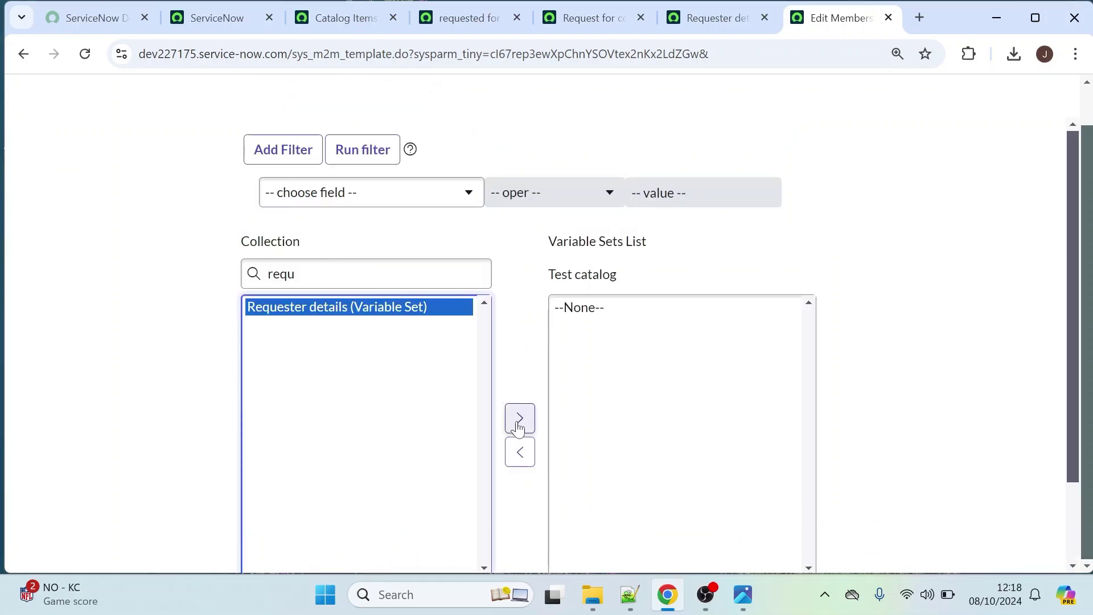
click(518, 420)
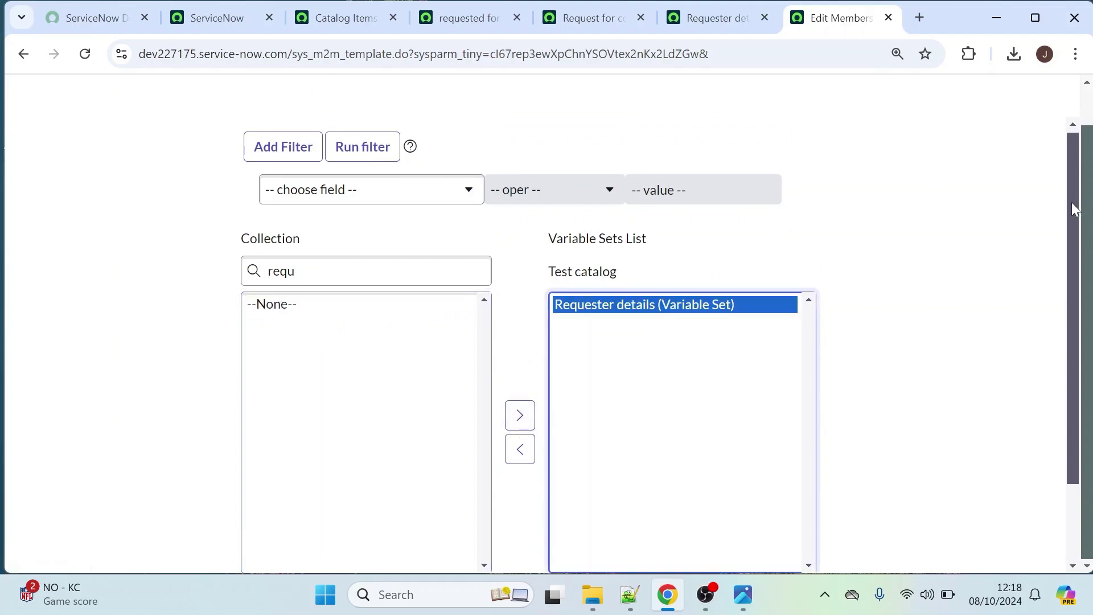
drag(1075, 209, 1047, 328)
click(566, 504)
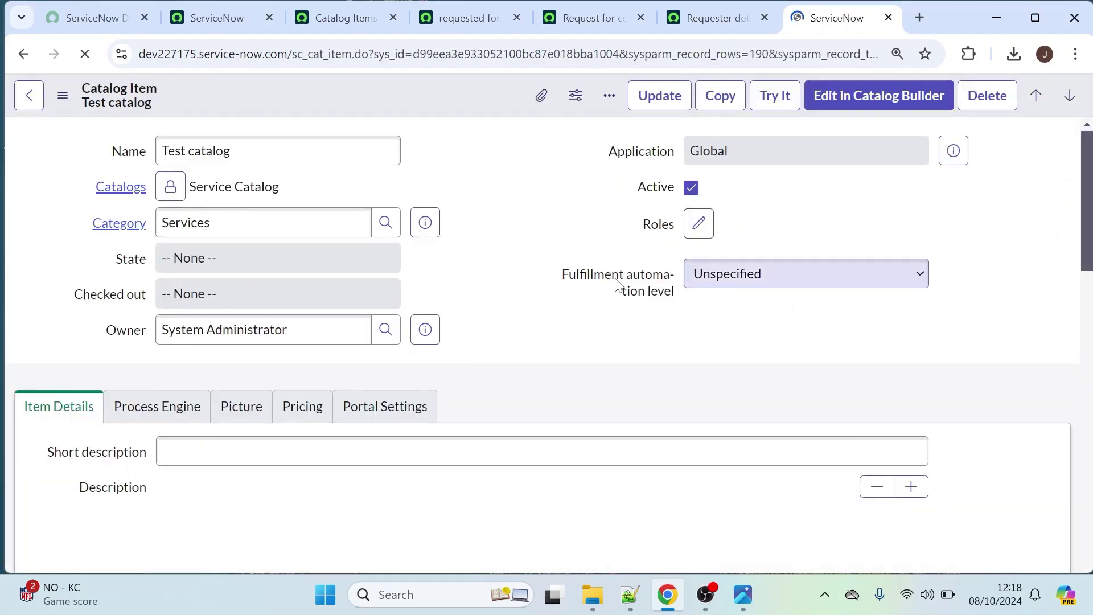
- Review the Test catalog item's attached variable sets and its own variables
drag(1088, 168, 979, 508)
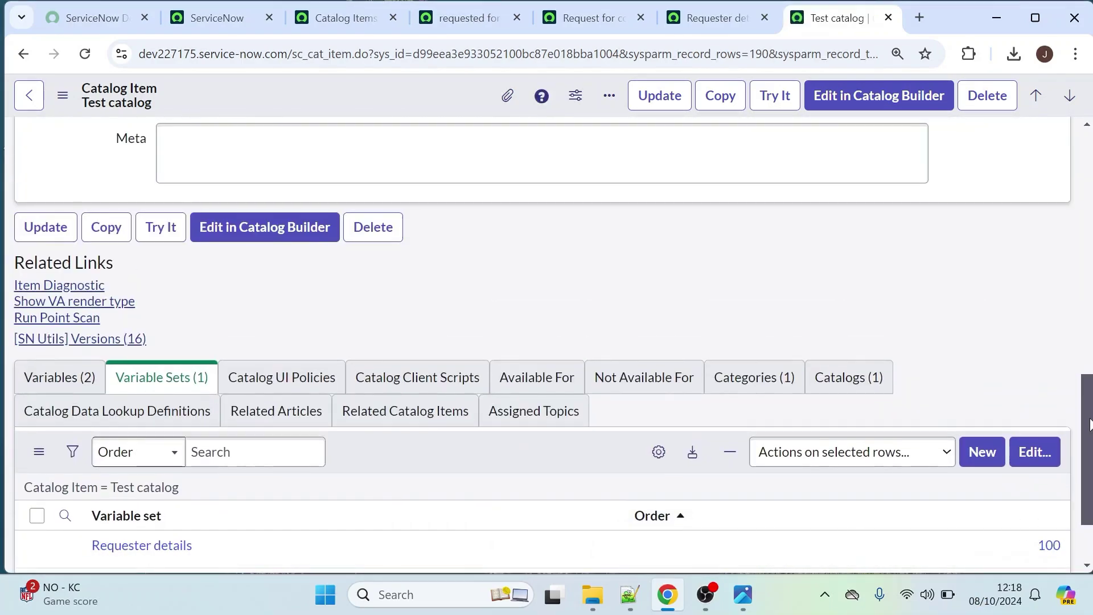
drag(1089, 424, 1085, 462)
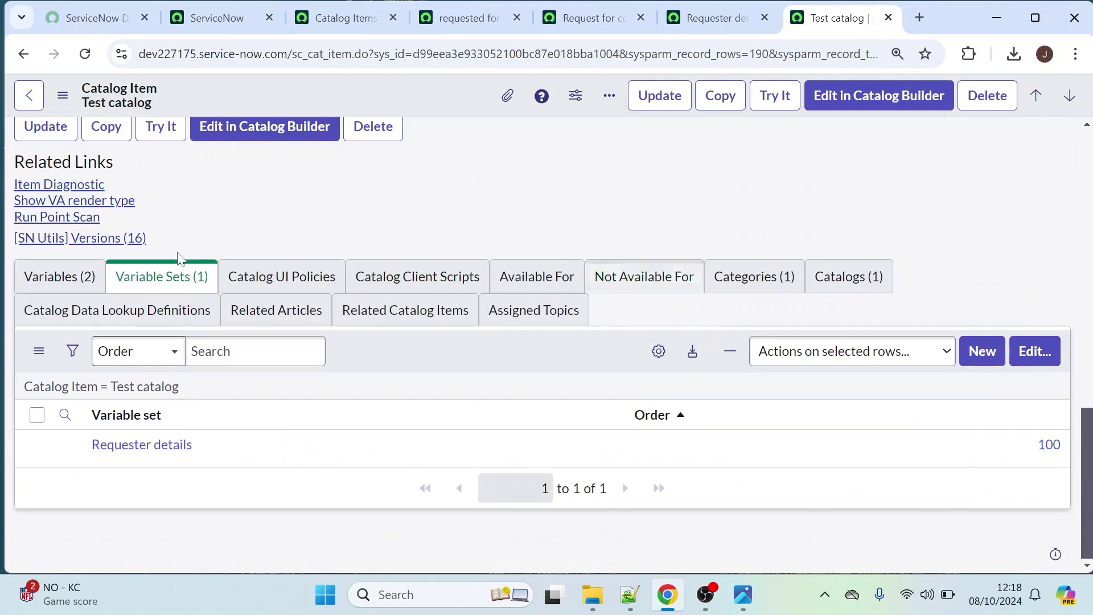
click(182, 448)
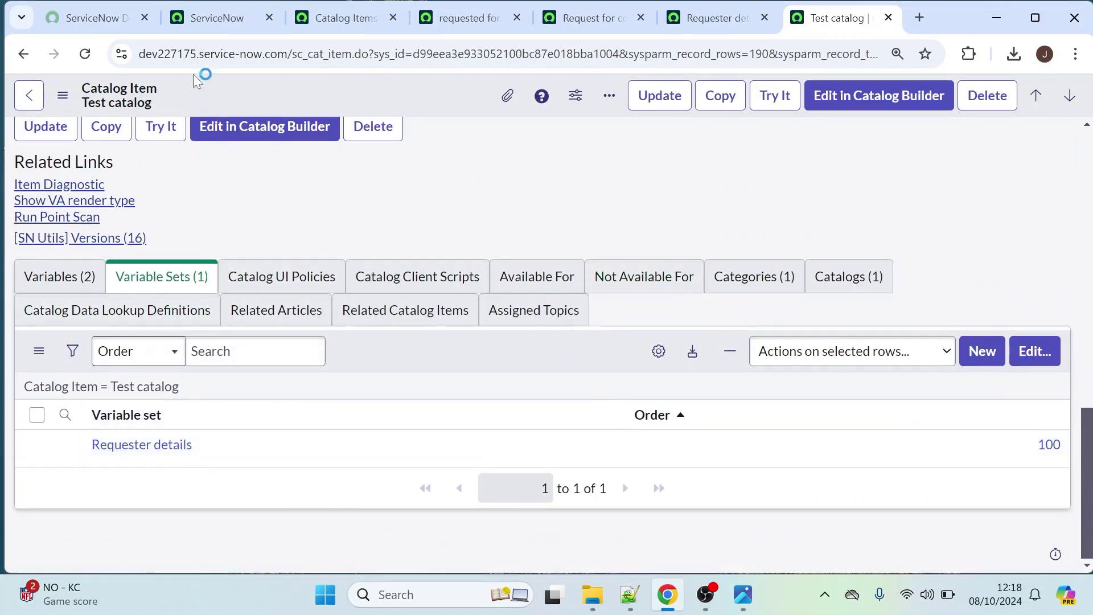
drag(162, 109, 63, 85)
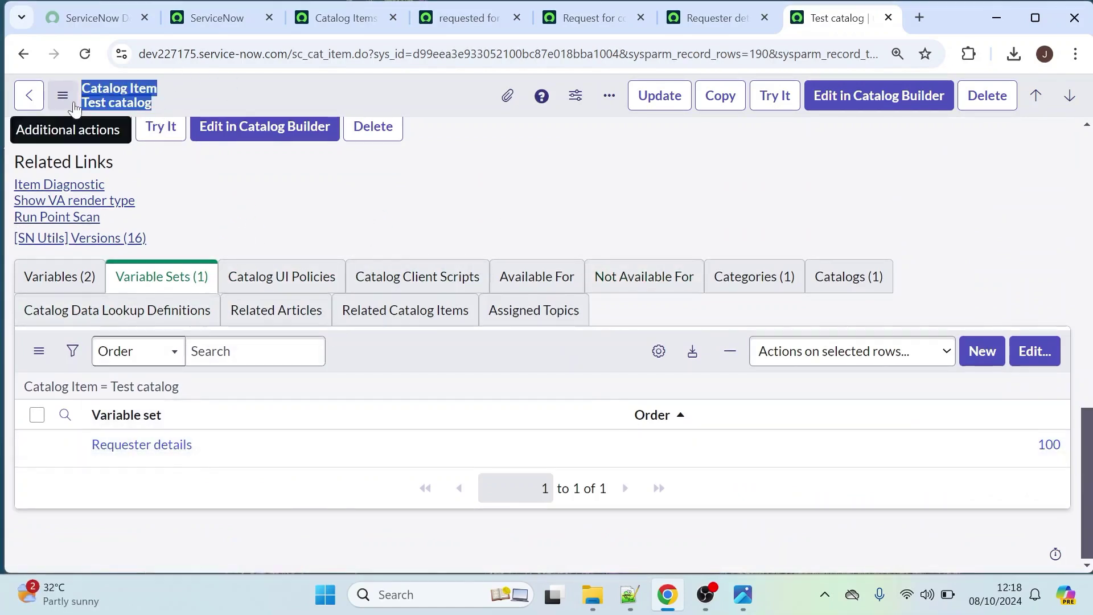
click(172, 110)
click(58, 278)
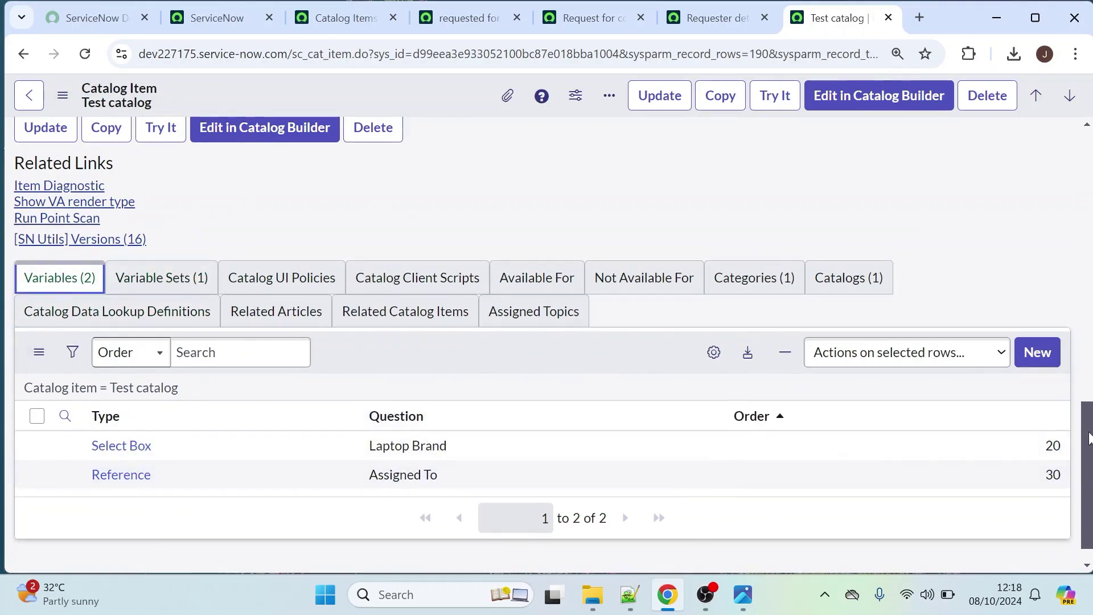
- Preview the Test catalog item's order form, inspect its requester fields, and return to the item record
scroll(740, 256, up, 20)
click(774, 95)
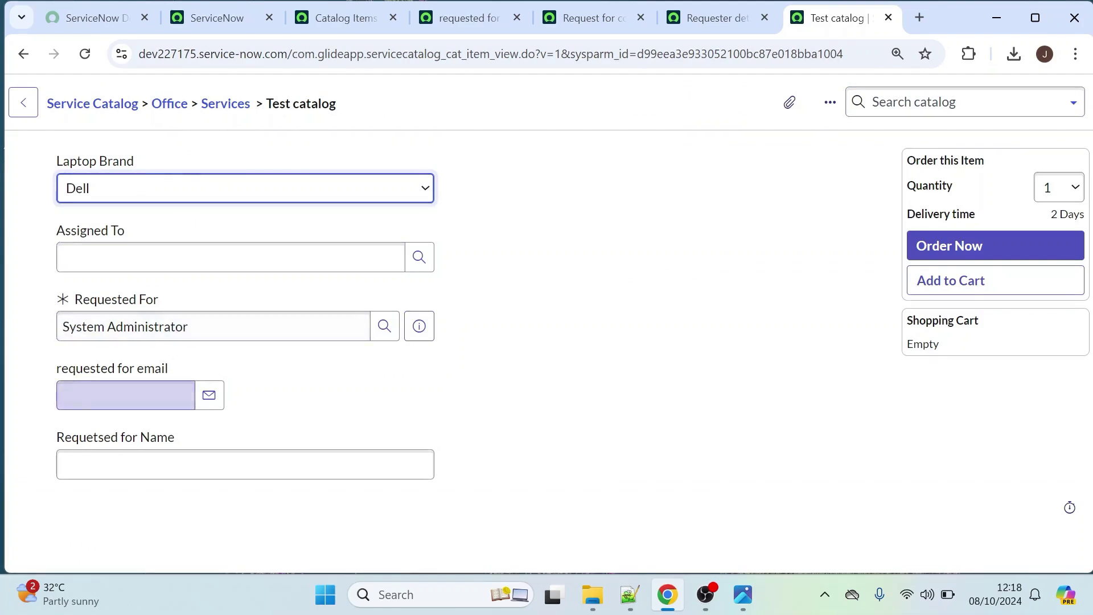
click(268, 464)
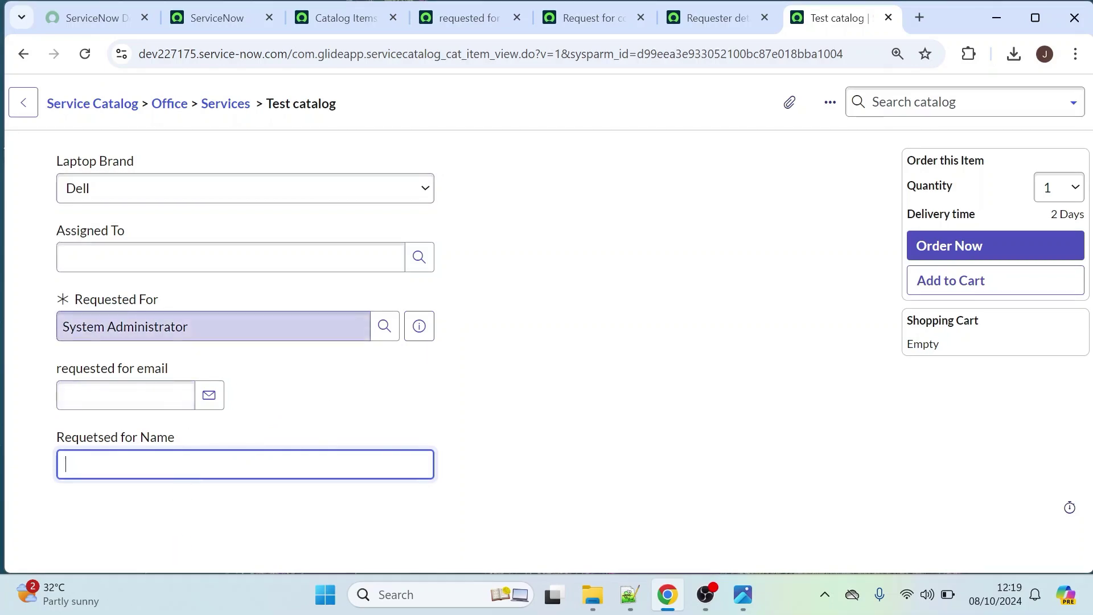
drag(369, 111, 272, 104)
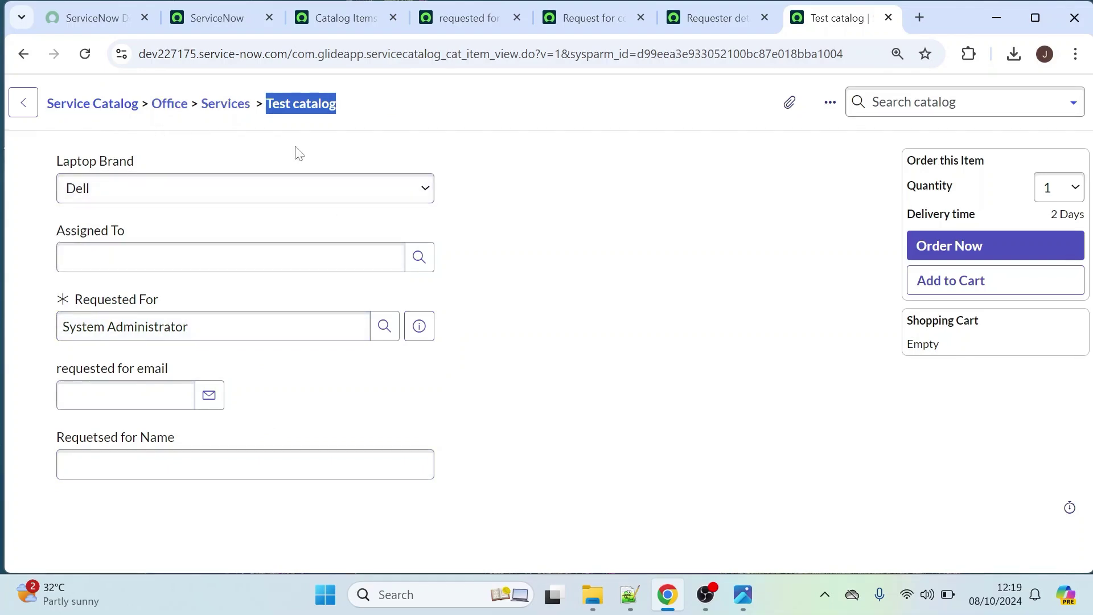
click(24, 54)
- Preview the Request for company laptop item's order form, inspect its requester fields, and return to the item record
drag(797, 18, 685, 12)
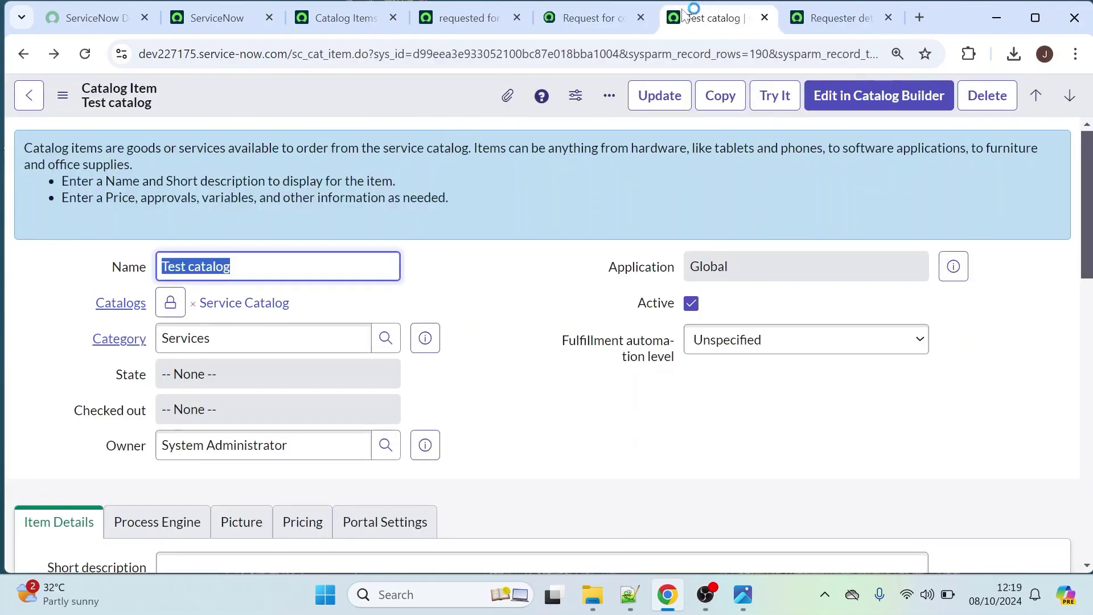
click(576, 9)
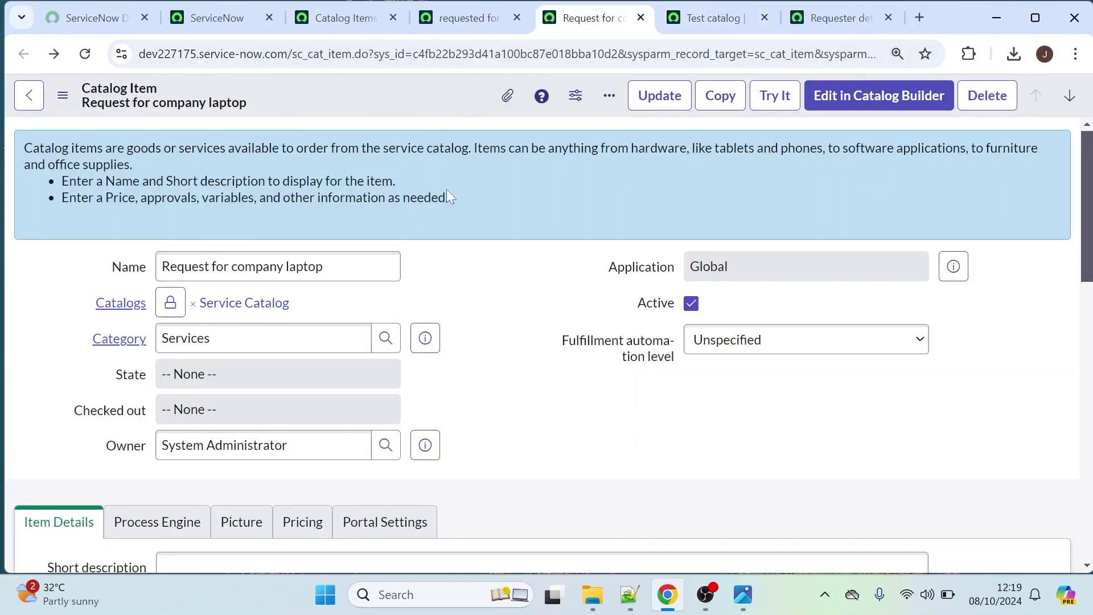
click(764, 97)
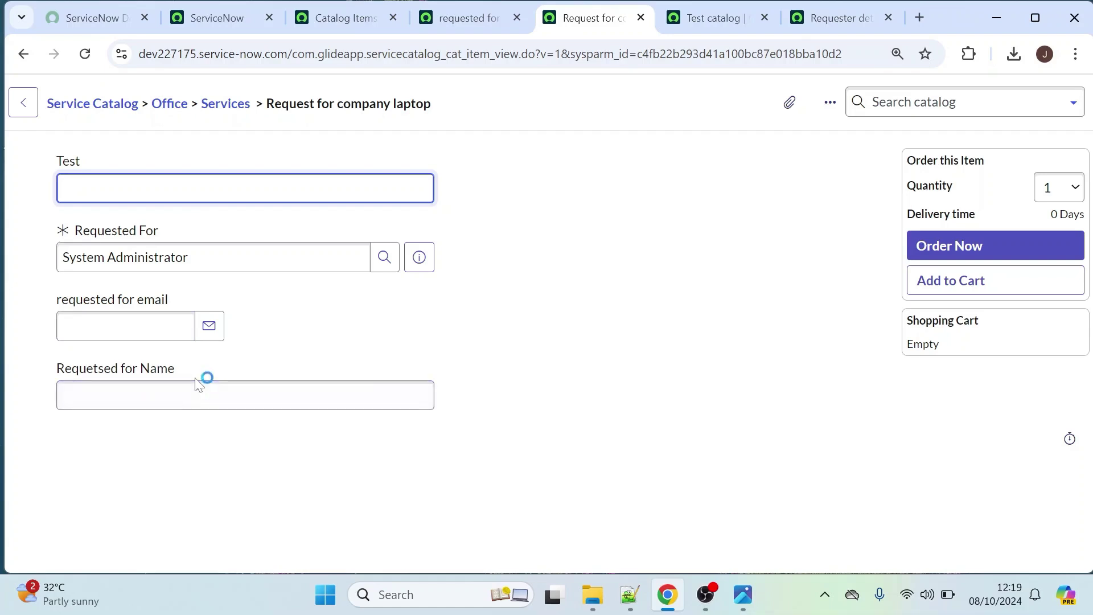
drag(189, 370, 70, 230)
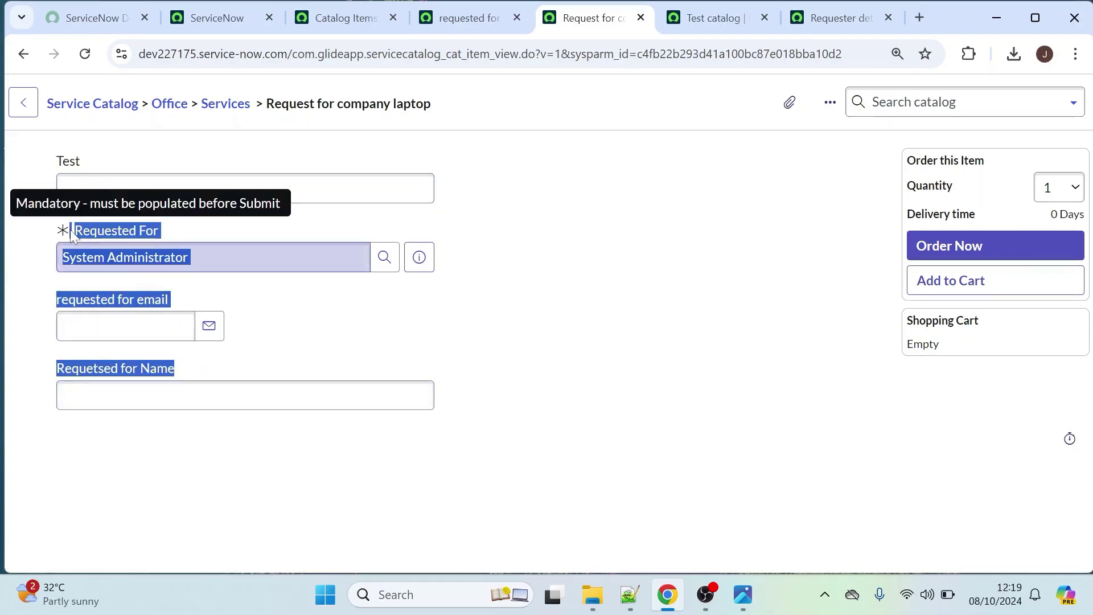
click(70, 230)
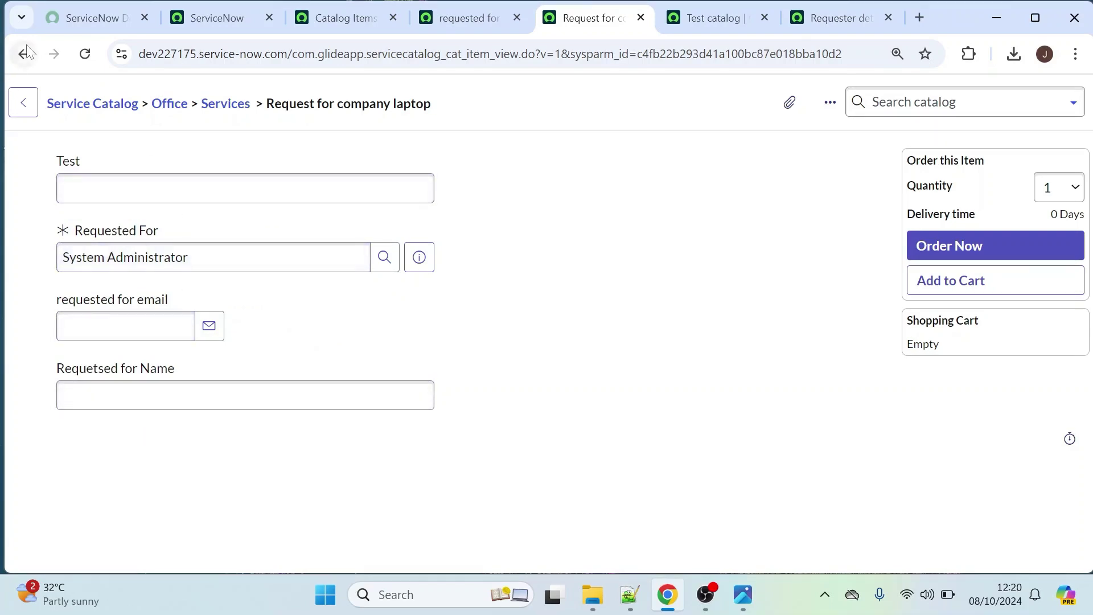
click(702, 24)
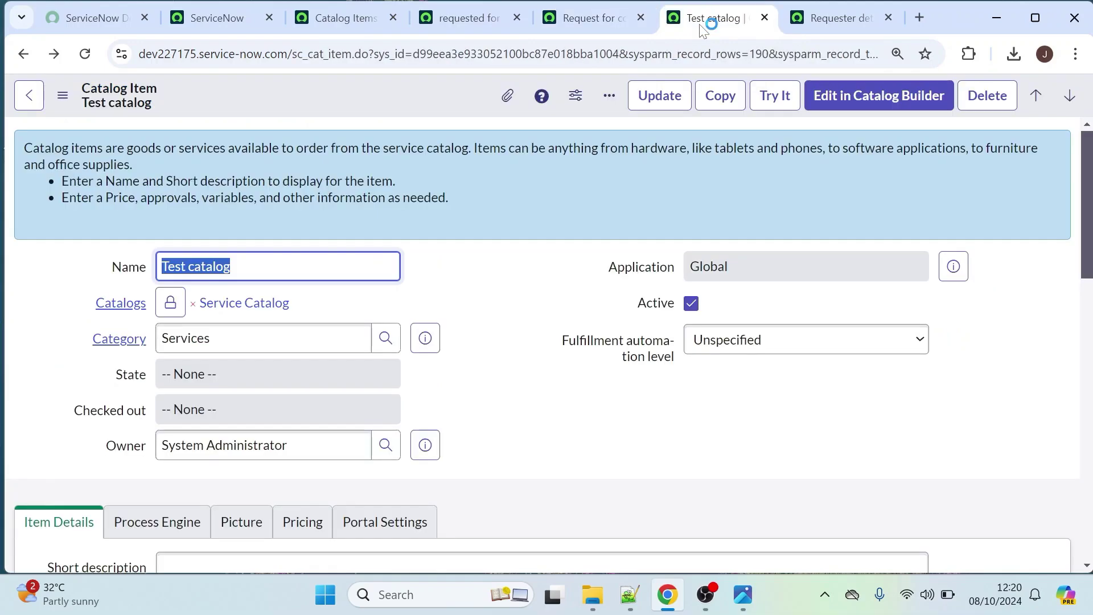
click(582, 21)
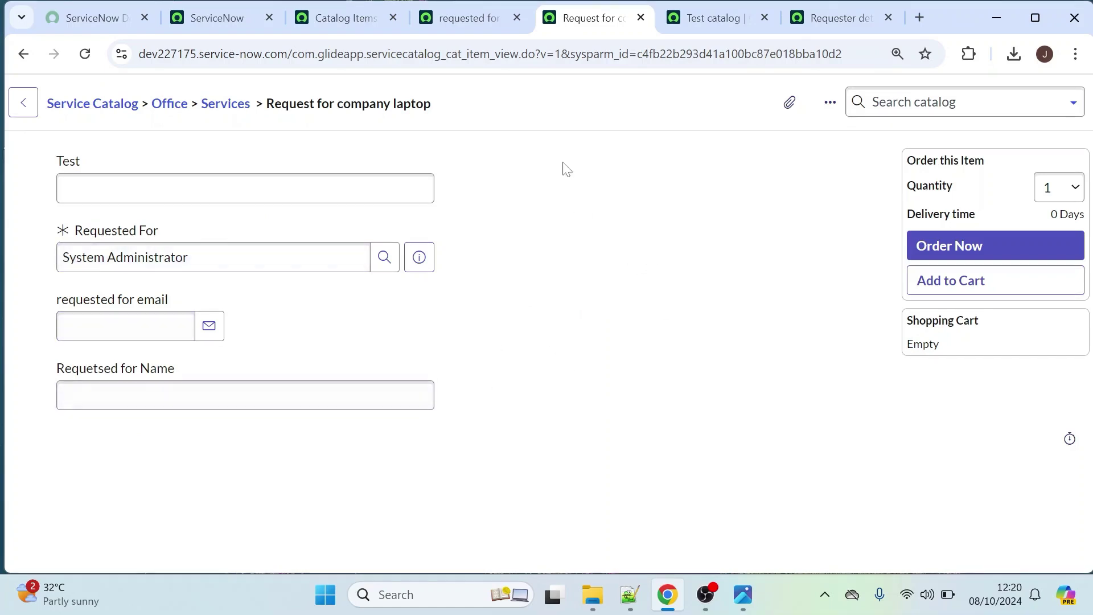
click(23, 54)
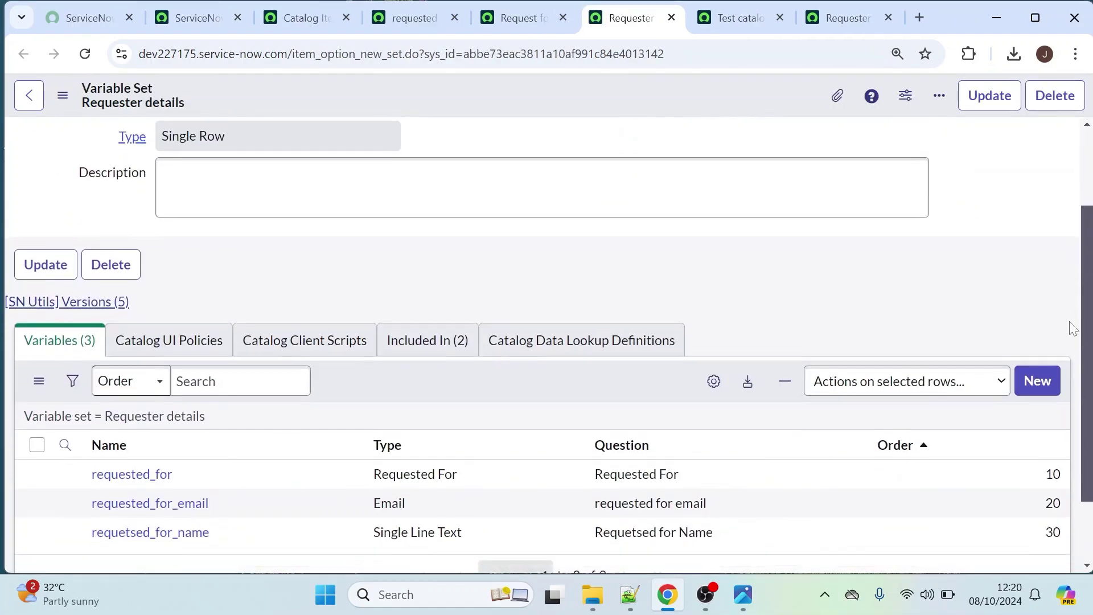
- Check which catalog items include the Requester details variable set, and review the set's general details
scroll(1069, 365, down, 2)
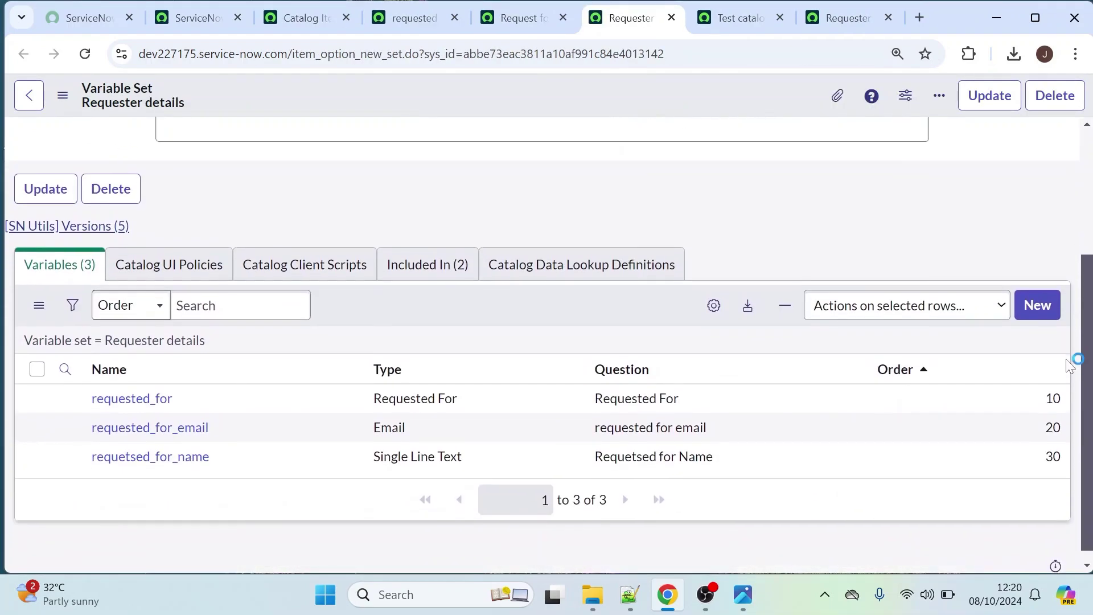
click(422, 280)
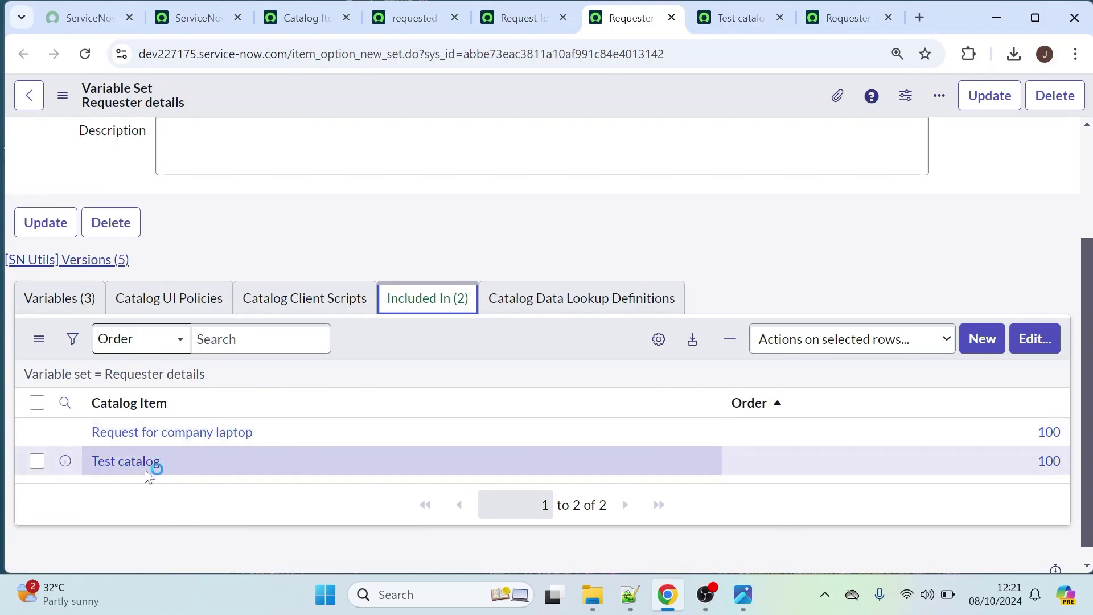
scroll(190, 540, down, 1)
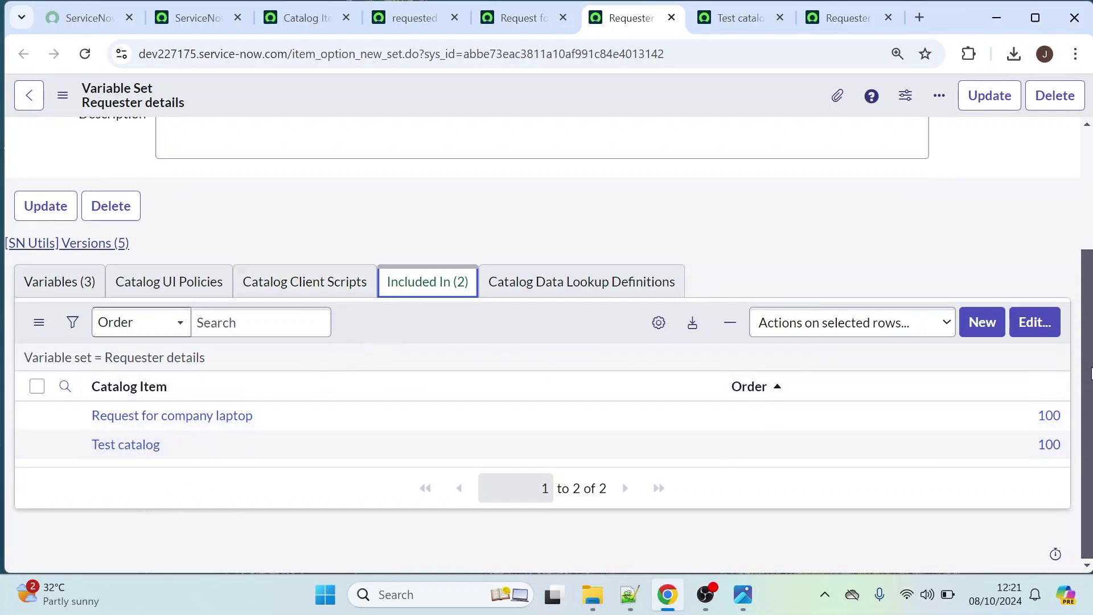
drag(1089, 373, 1089, 181)
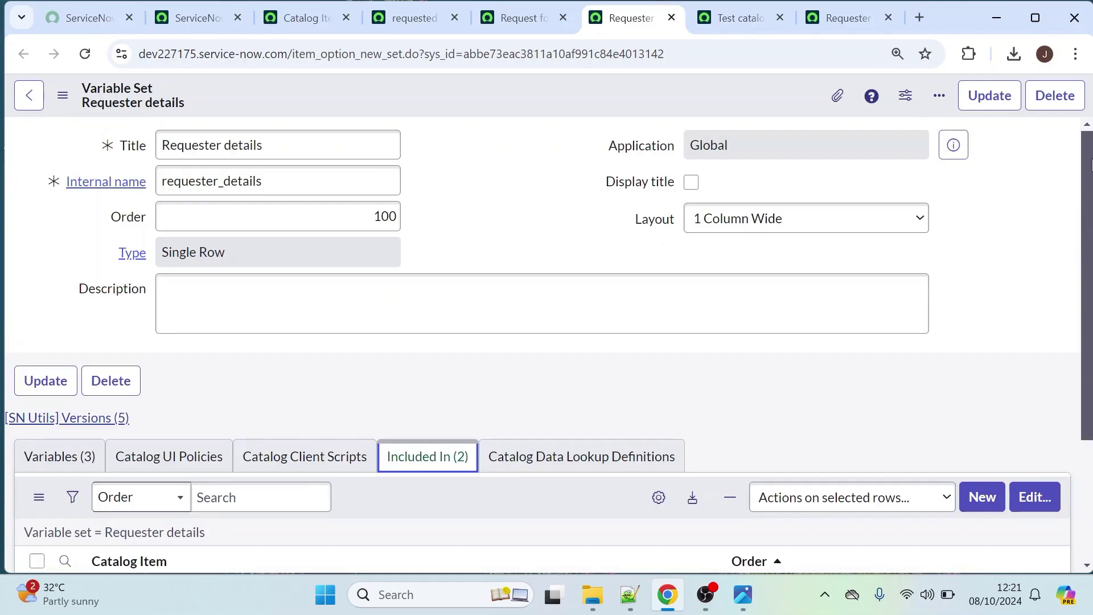
- Return to the Request for company laptop item and review its attached variable sets and main details
key(ctrl+shift+Tab)
scroll(1078, 430, up, 1)
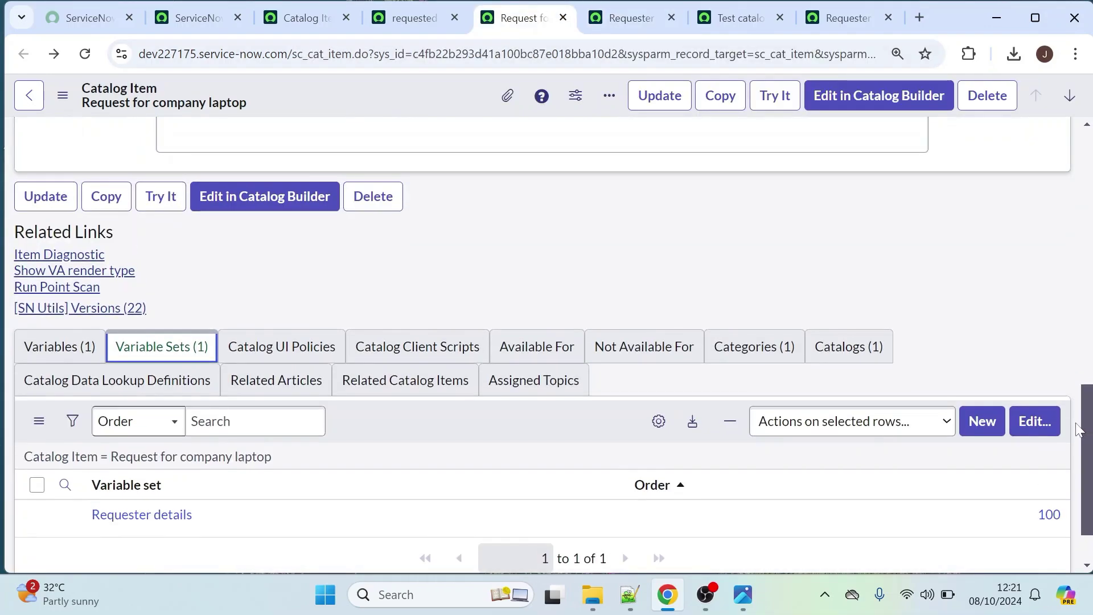
drag(1086, 430, 1088, 145)
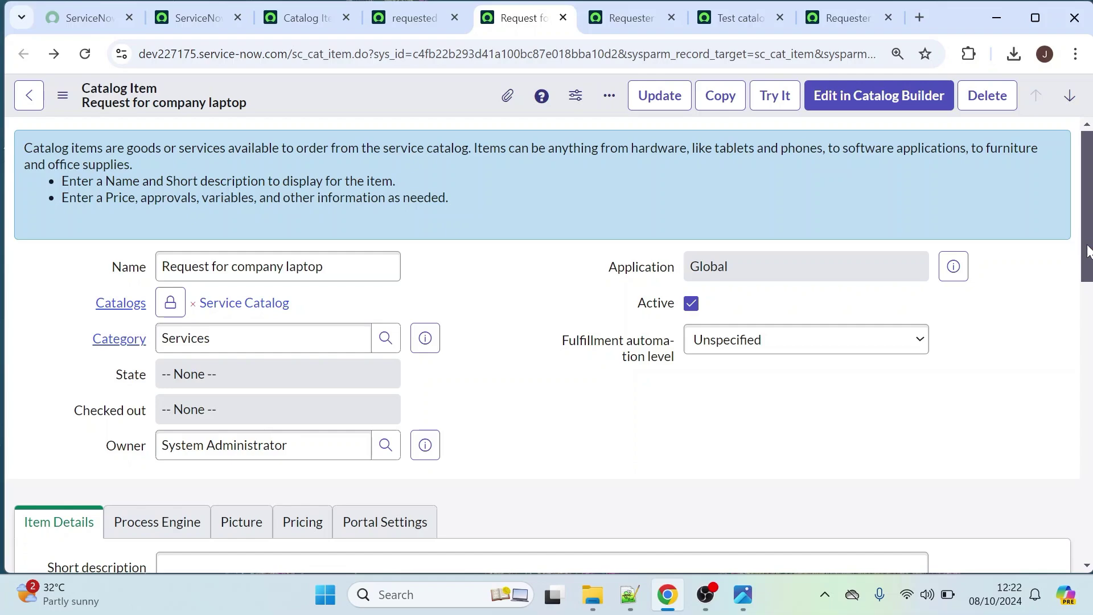
mouse_move(1088, 250)
mouse_down()
mouse_move(1088, 271)
mouse_move(1088, 250)
mouse_up()
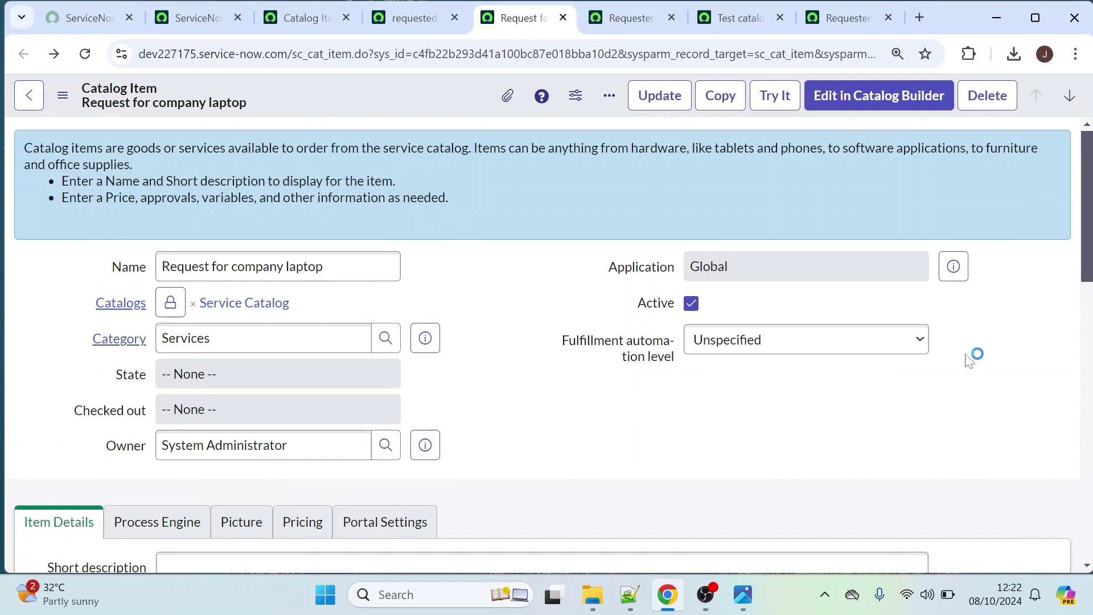